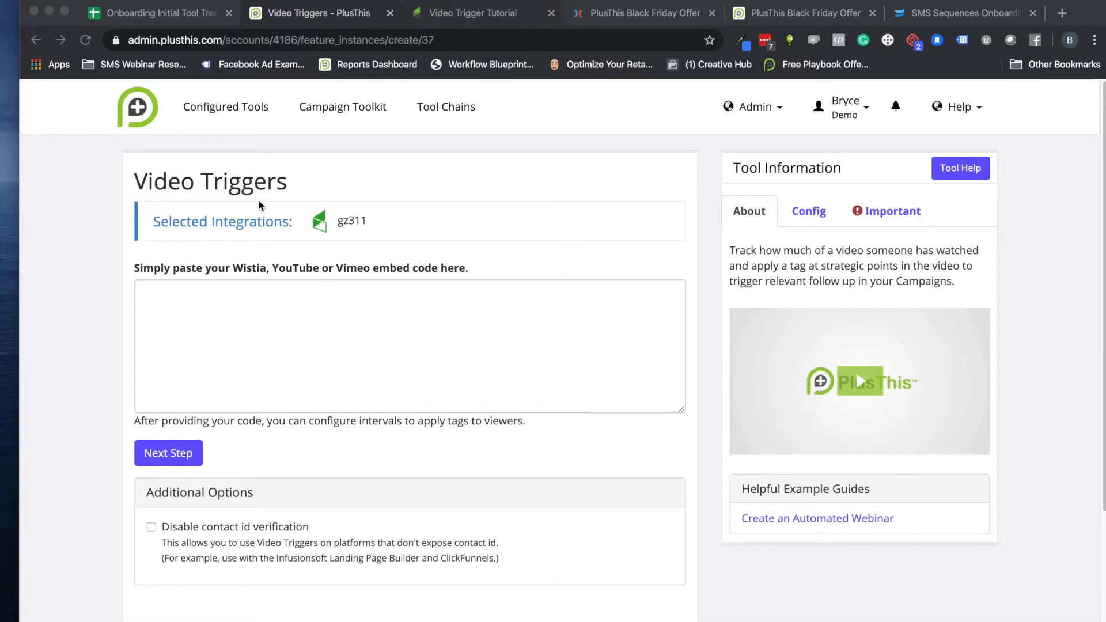
- Switch to the Video Trigger Tutorial campaign in Infusionsoft and open its Send Video sequence
{"action": "left_click", "coordinate": [455, 14]}
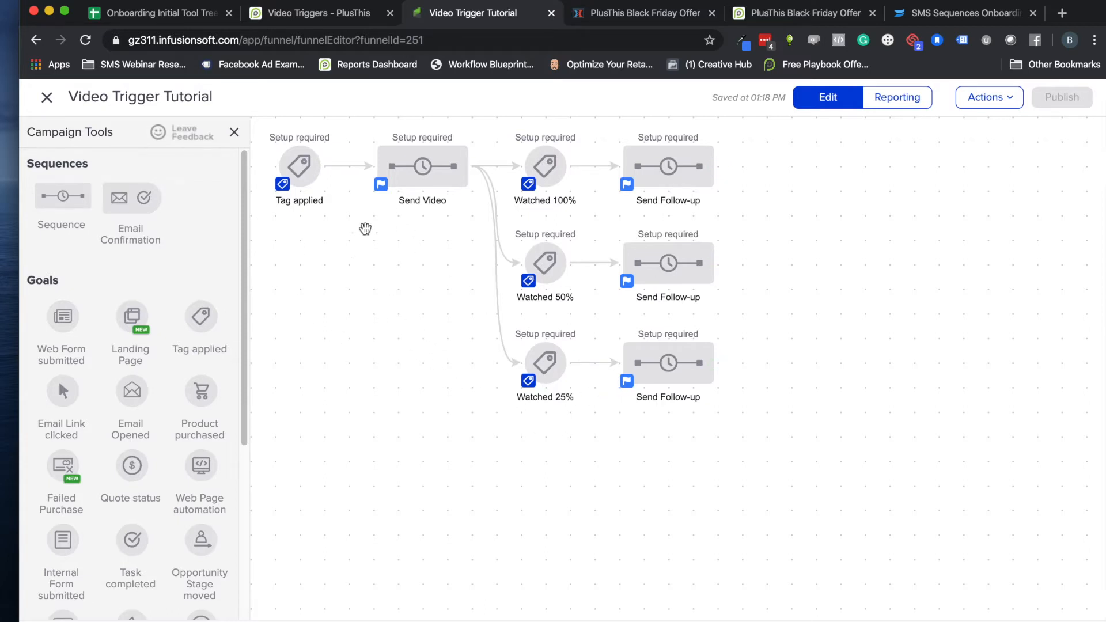
{"action": "left_click", "coordinate": [421, 175]}
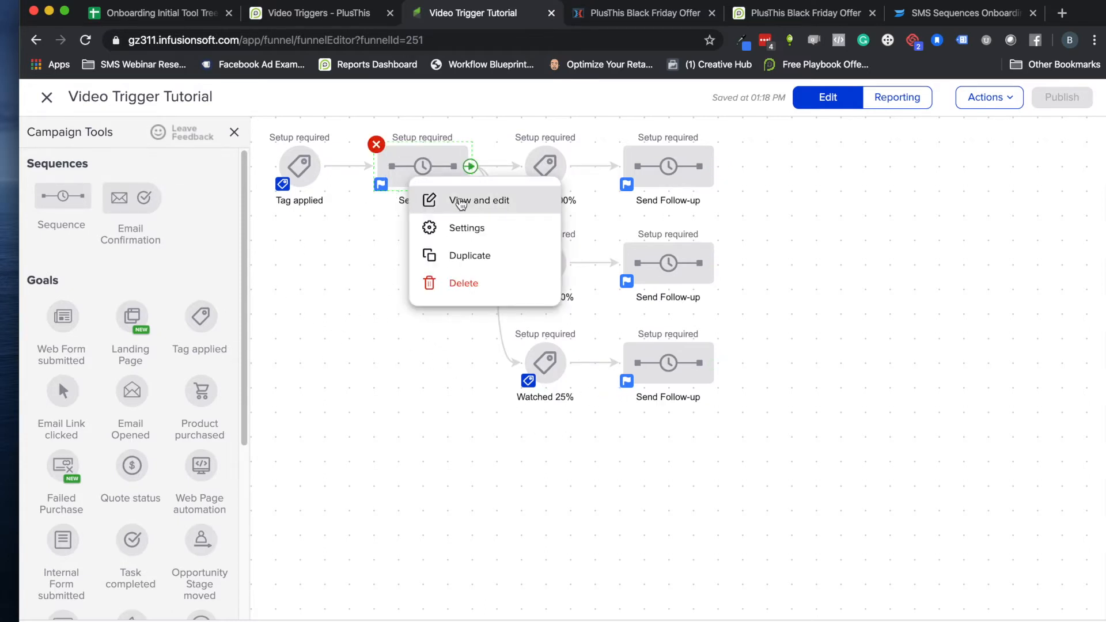
{"action": "left_click", "coordinate": [461, 203]}
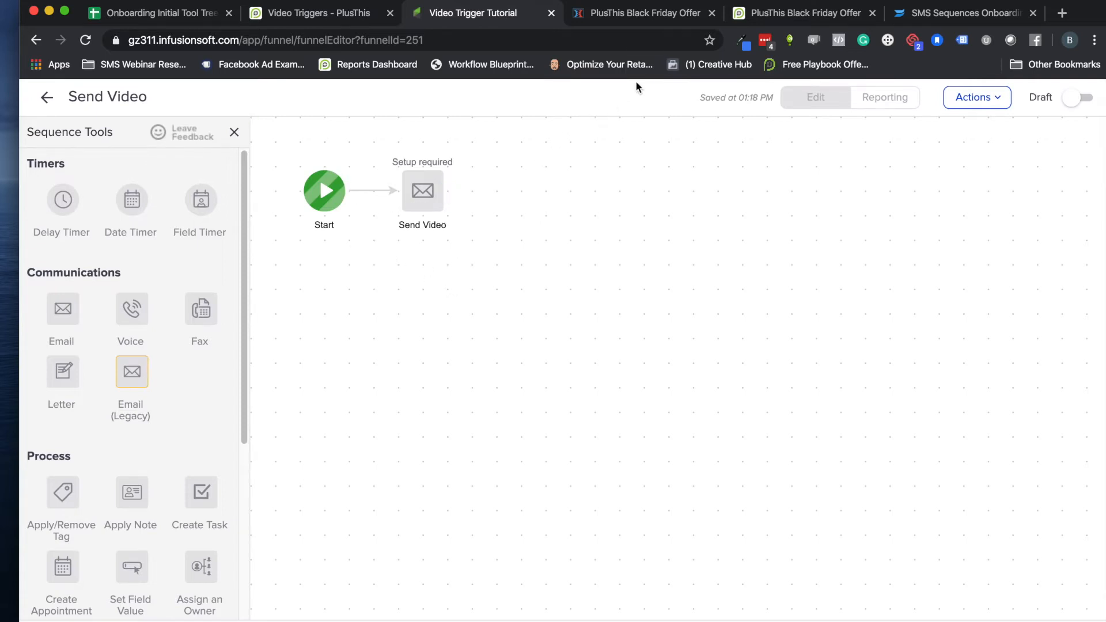
- Review the PlusThis Black Friday Offer page in the ClickFunnels editor and in its page preview with the embedded video
{"action": "left_click", "coordinate": [629, 13]}
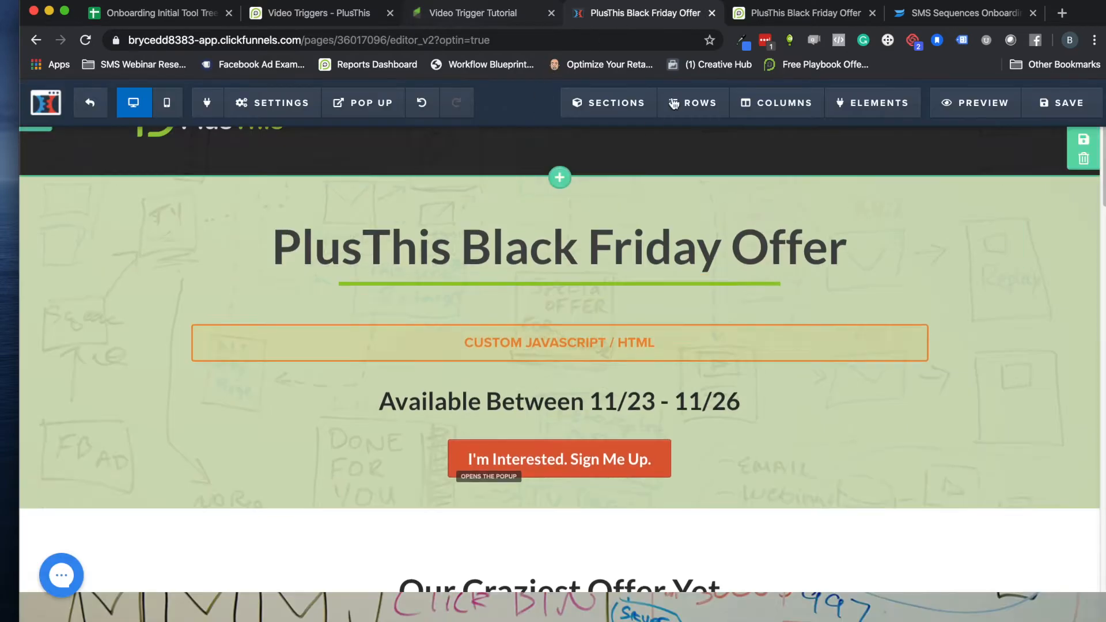
{"action": "left_click", "coordinate": [760, 23]}
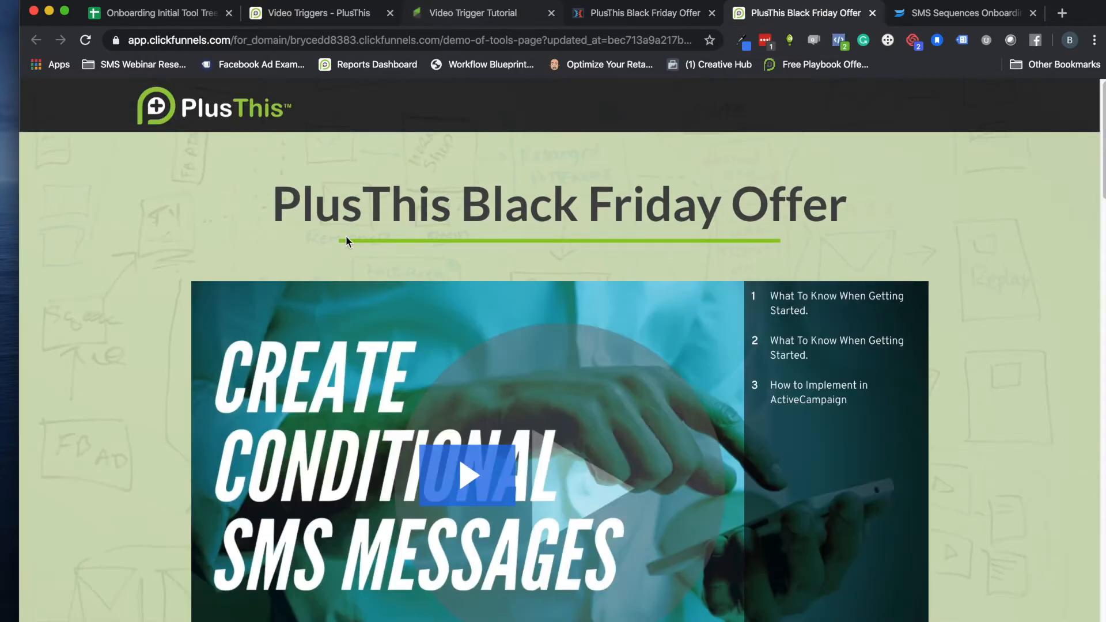
{"action": "scroll", "coordinate": [381, 250], "scroll_direction": "down", "scroll_amount": 3}
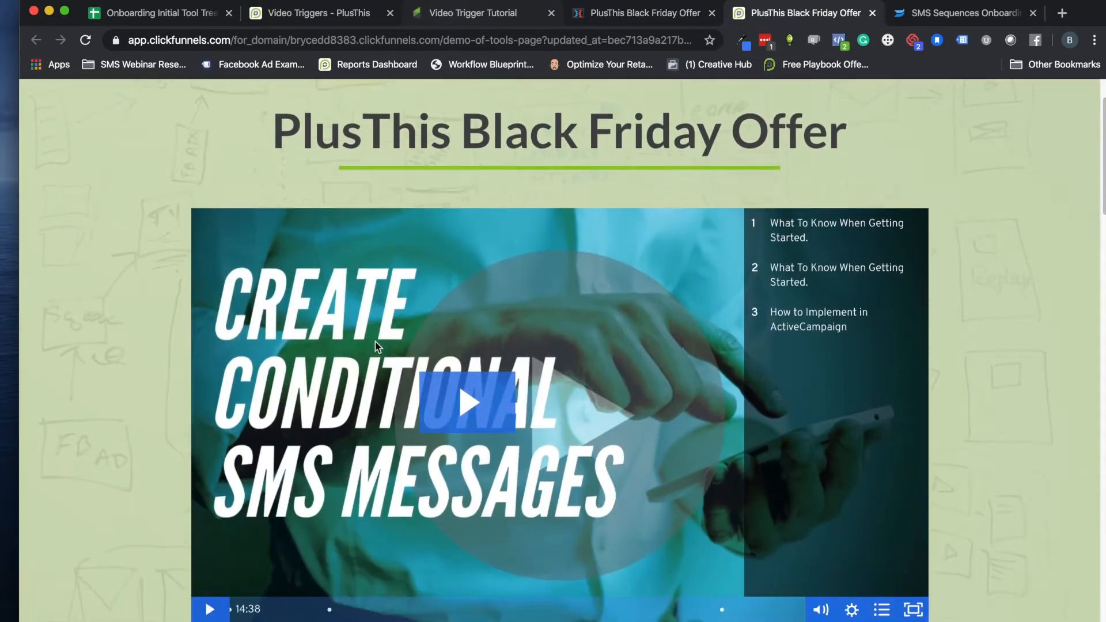
{"action": "scroll", "coordinate": [375, 341], "scroll_direction": "down", "scroll_amount": 3}
{"action": "scroll", "coordinate": [351, 335], "scroll_direction": "up", "scroll_amount": 5}
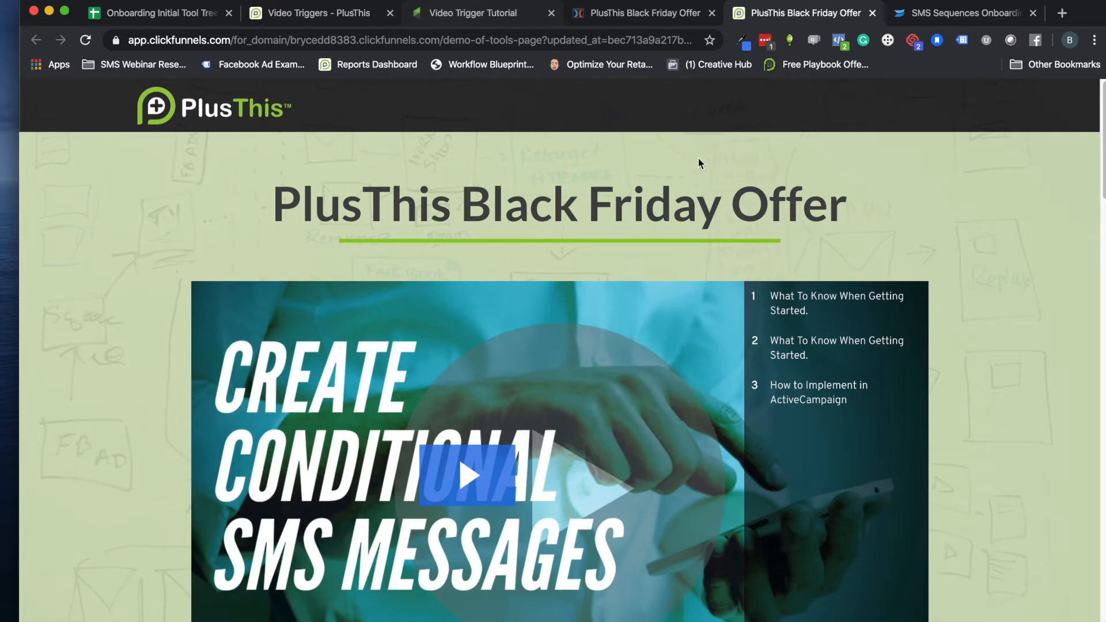
- Switch to Wistia and copy the inline embed code of the SMS Sequences Onboarding AC video
{"action": "left_click", "coordinate": [340, 14]}
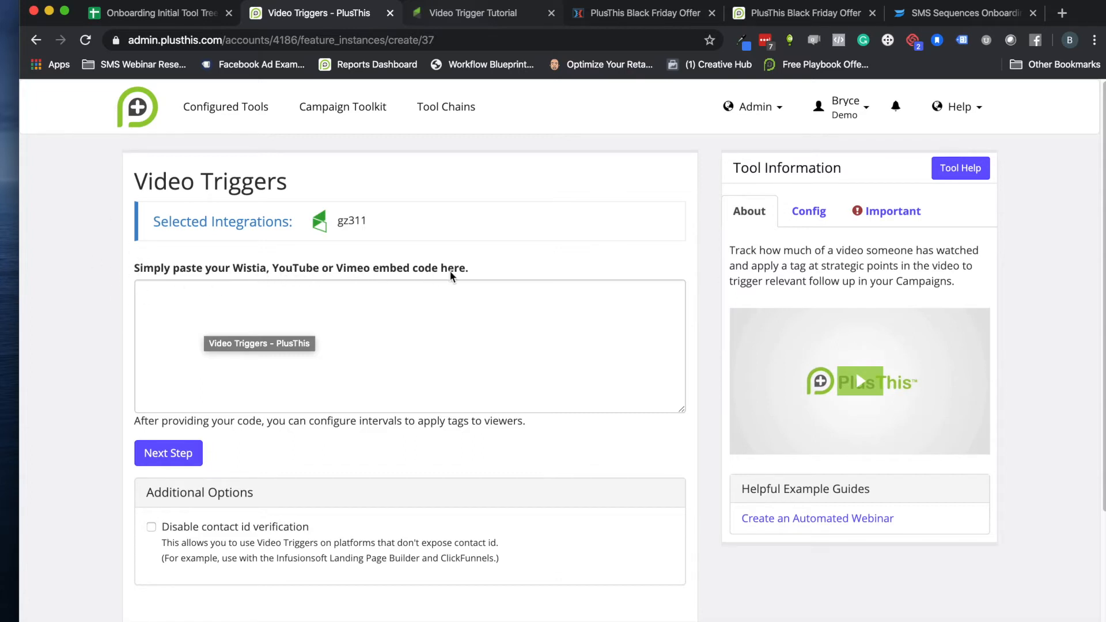
{"action": "left_click", "coordinate": [940, 14]}
{"action": "mouse_move", "coordinate": [749, 179]}
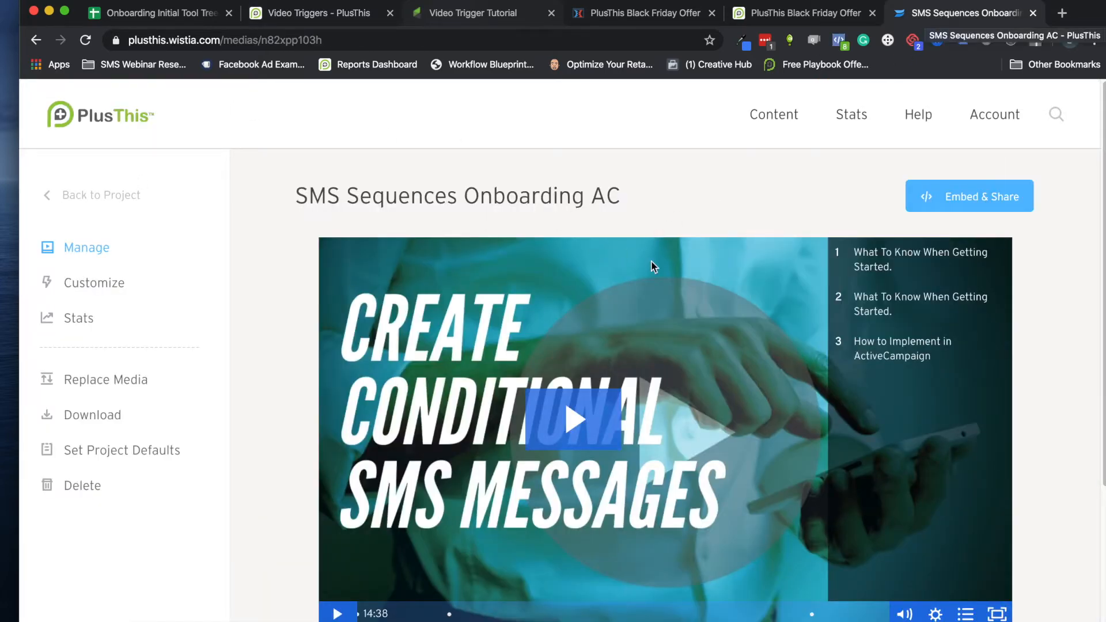
{"action": "left_click", "coordinate": [955, 195]}
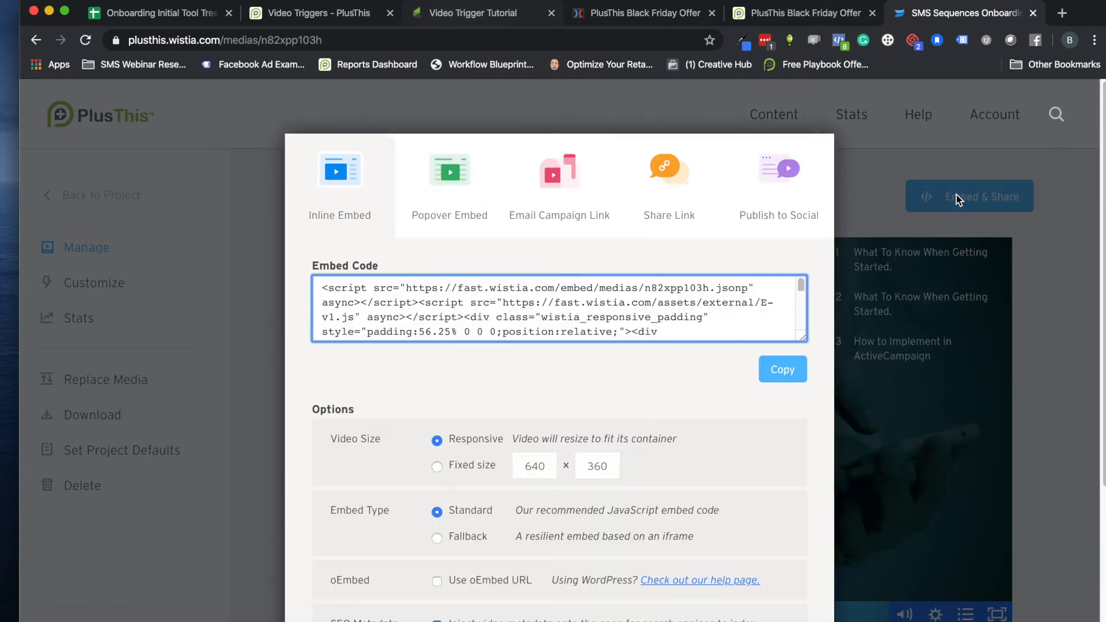
{"action": "left_click", "coordinate": [782, 369]}
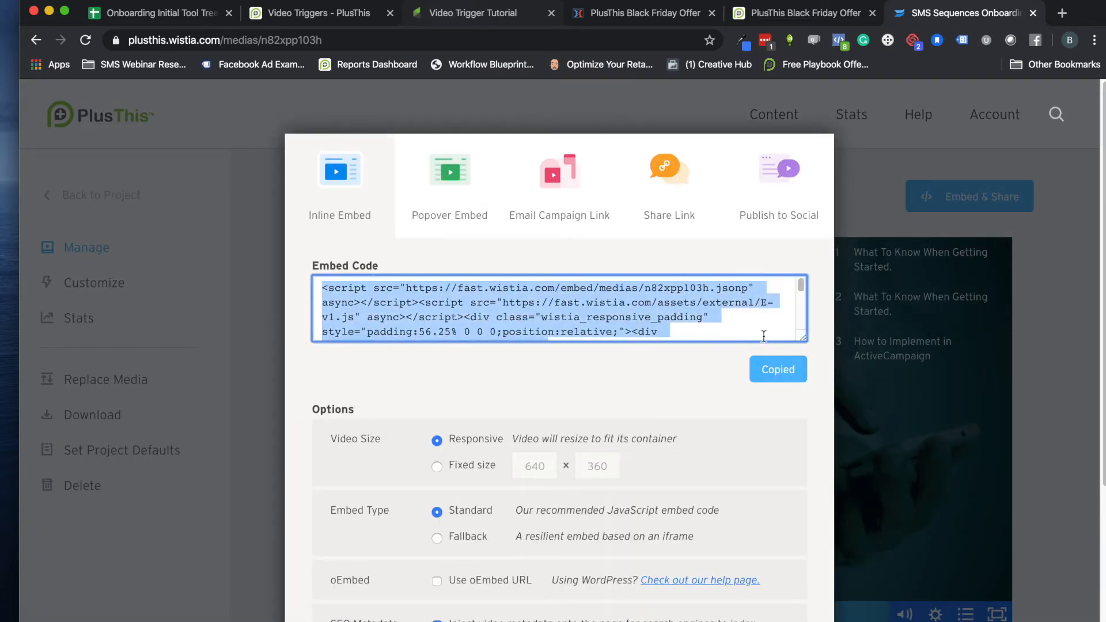
- Paste the Wistia embed code into the PlusThis Video Triggers tool and proceed to the tag settings
{"action": "left_click", "coordinate": [308, 16]}
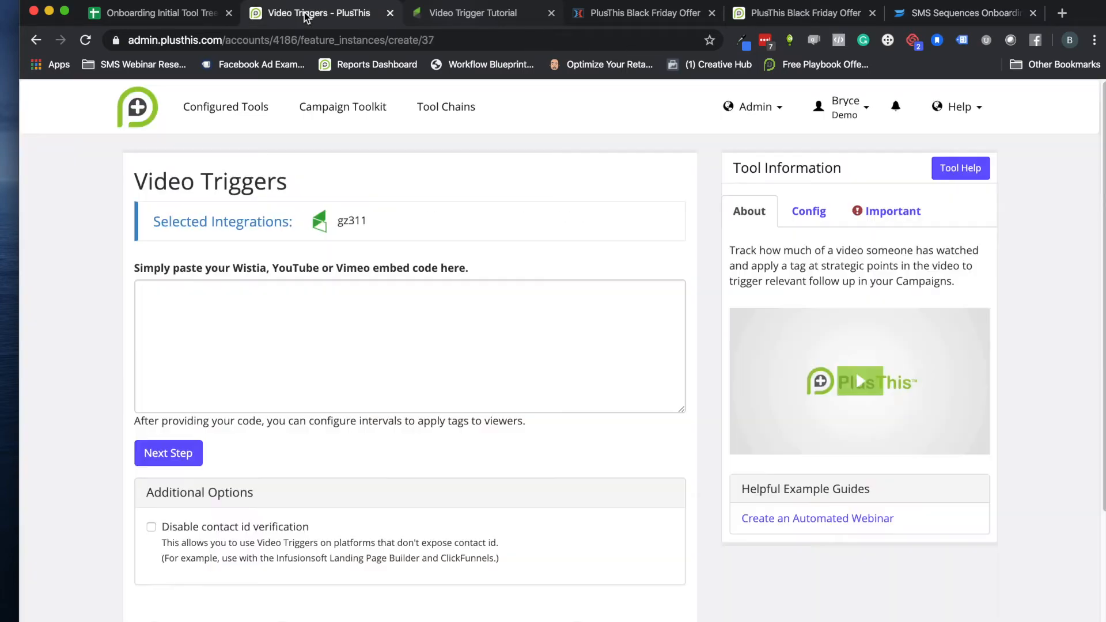
{"action": "left_click", "coordinate": [228, 301]}
{"action": "key", "text": "super+v"}
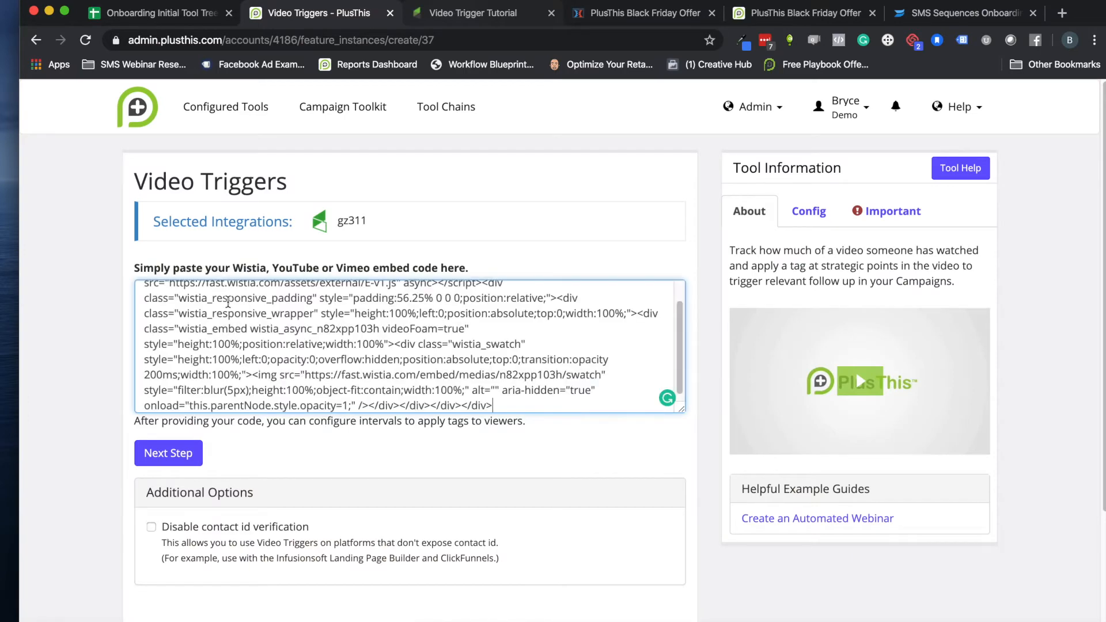
{"action": "left_click", "coordinate": [184, 459]}
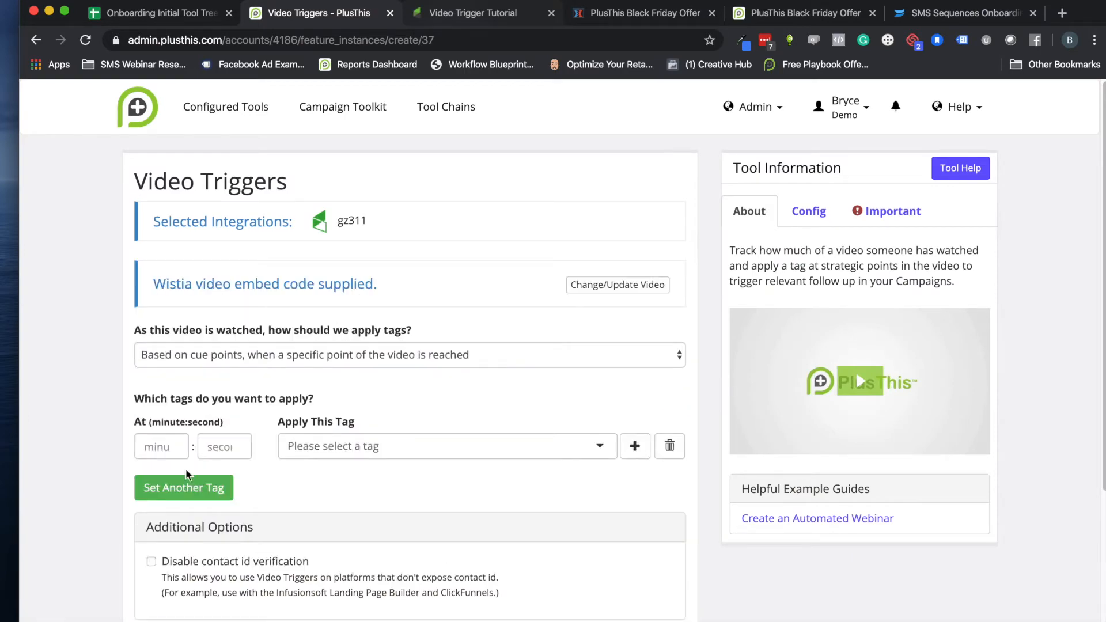
- Switch back to the Infusionsoft campaign and leave the Send Video sequence to view the whole Video Trigger Tutorial flow
{"action": "scroll", "coordinate": [170, 348], "scroll_direction": "down", "scroll_amount": 2}
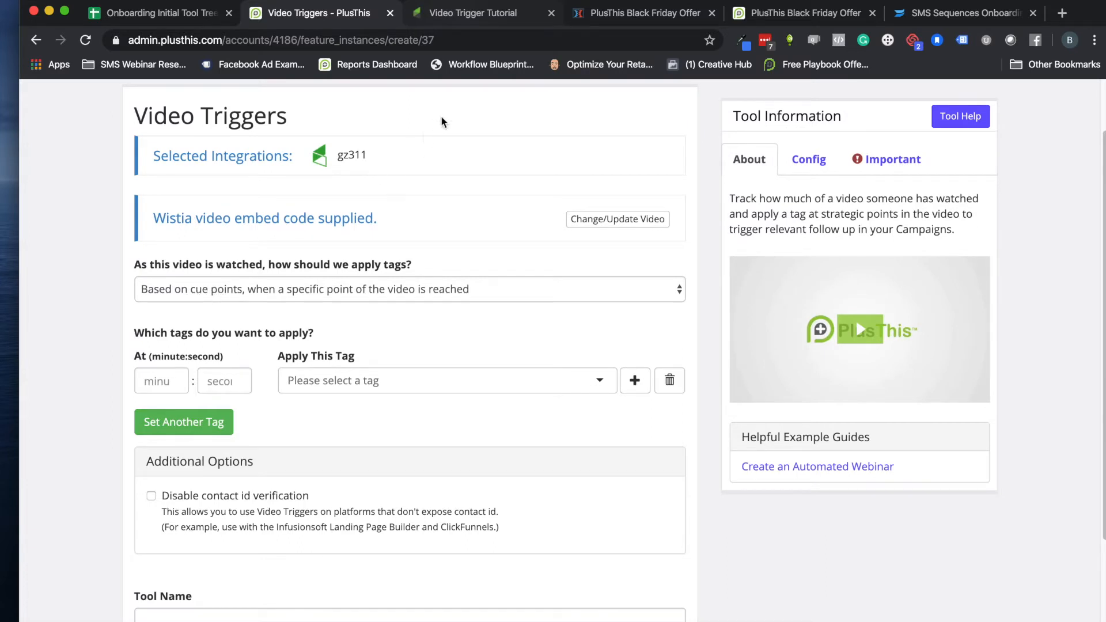
{"action": "left_click", "coordinate": [488, 14]}
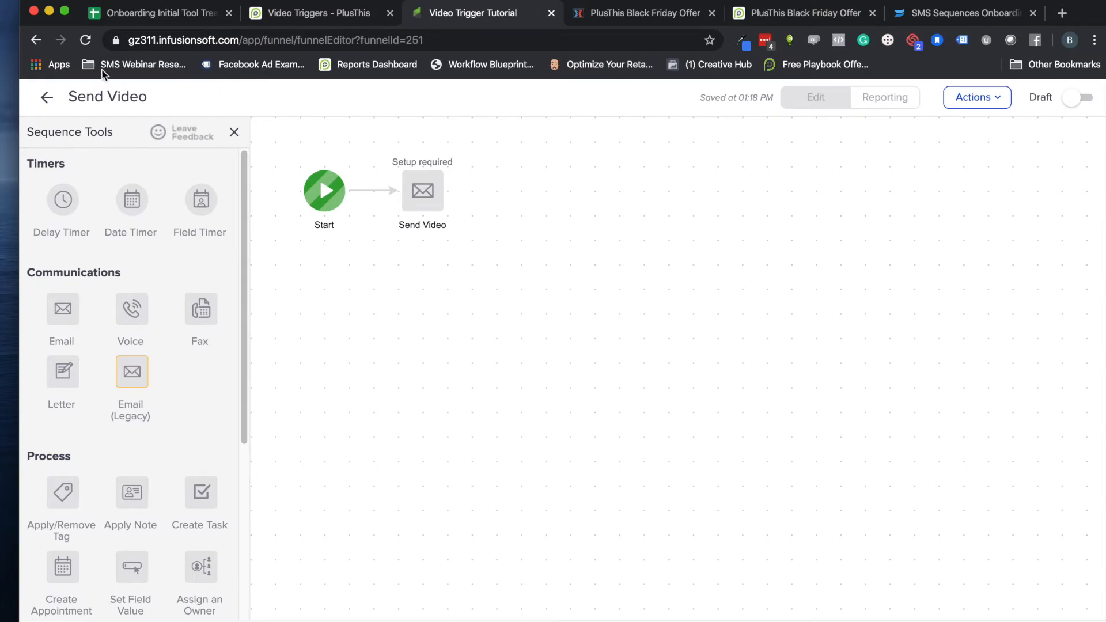
{"action": "left_click", "coordinate": [48, 97]}
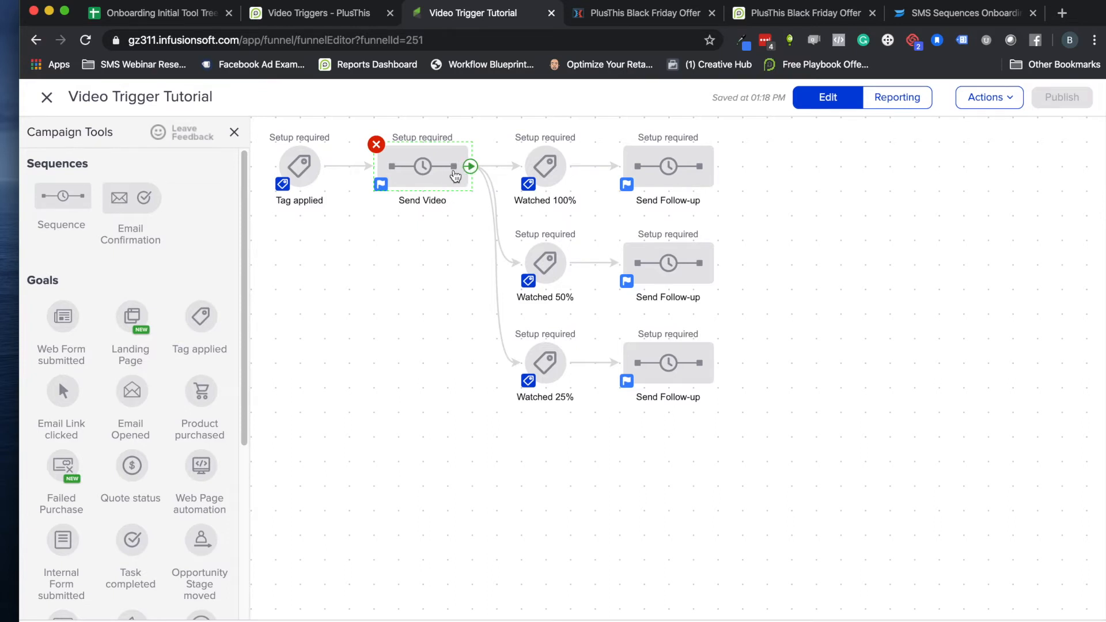
- Set the PlusThis video trigger to apply tags based on accumulated time spent watching
{"action": "left_click", "coordinate": [334, 13]}
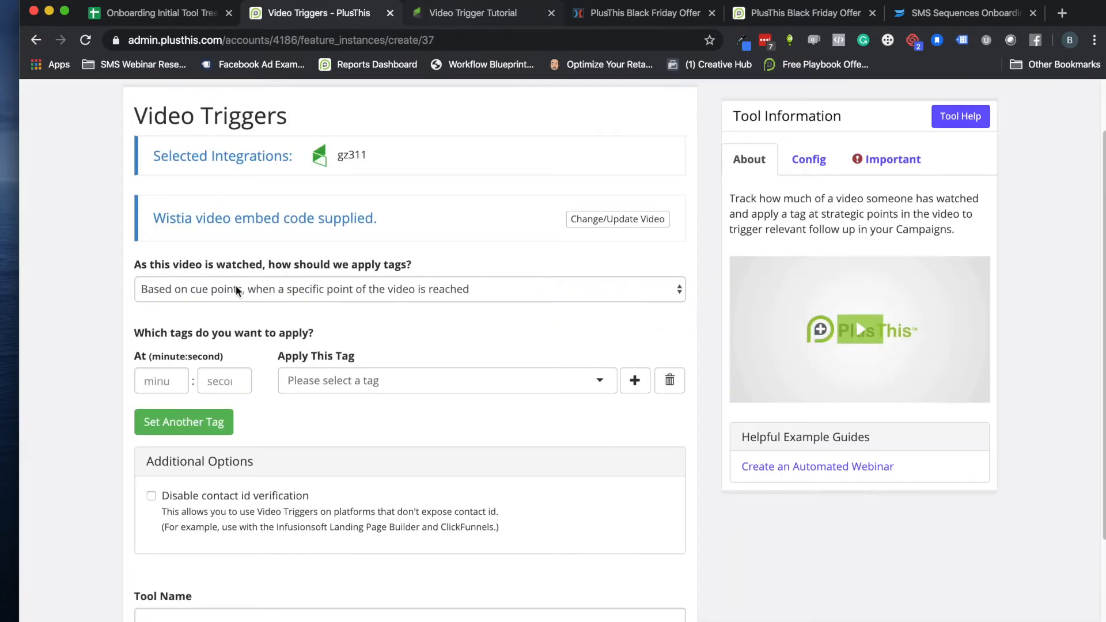
{"action": "left_click", "coordinate": [218, 290]}
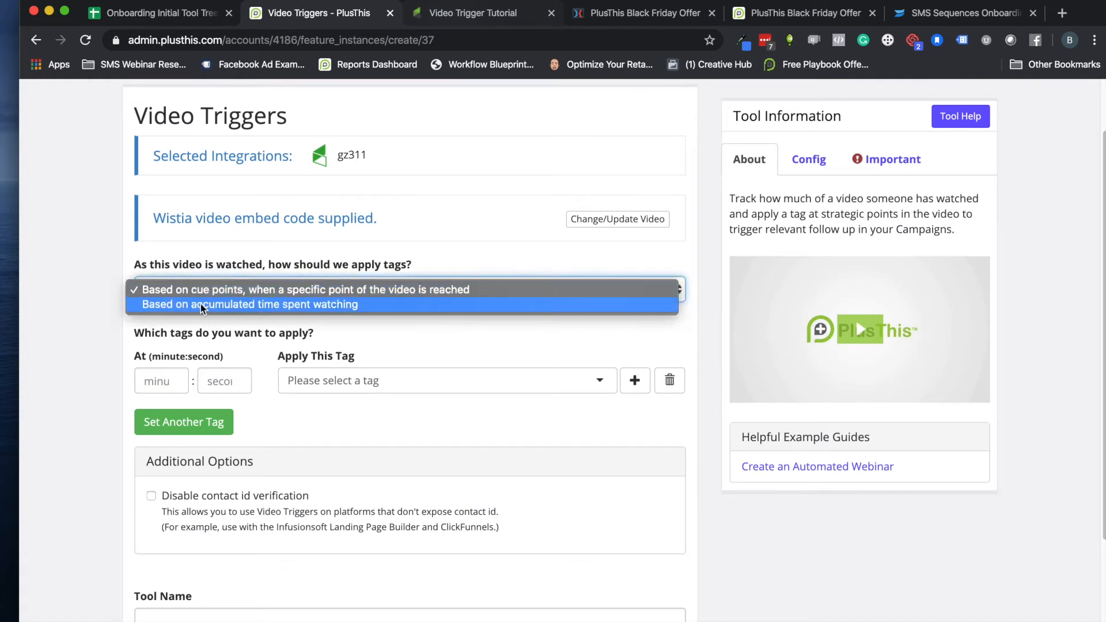
{"action": "left_click", "coordinate": [211, 305]}
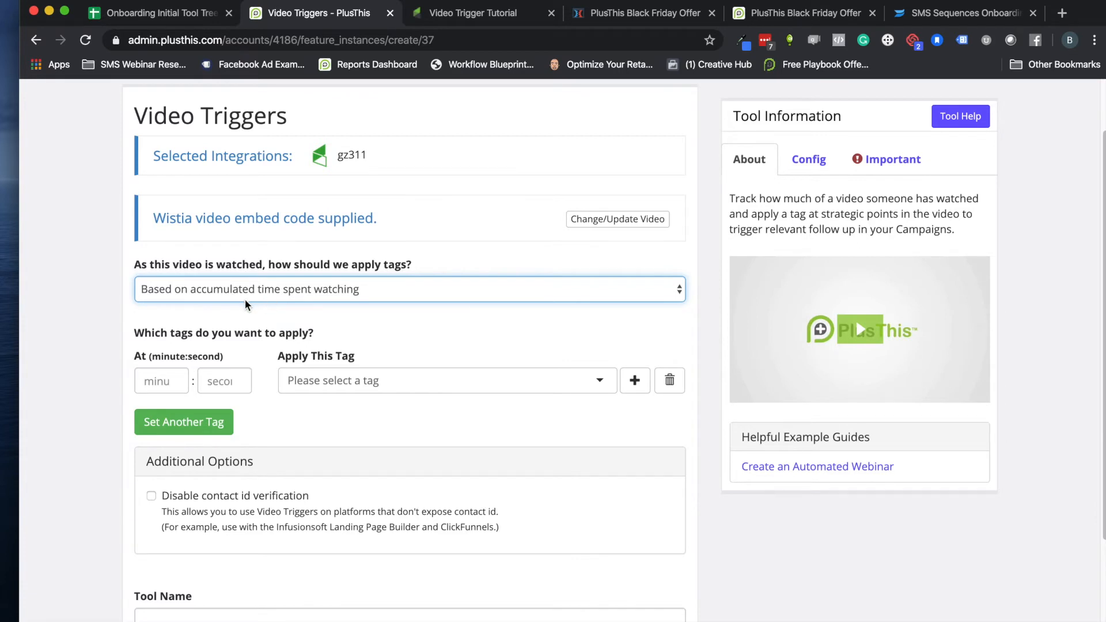
- Check the campaign's watch goals, and choose "Watched 25% of Video" as the first tag to apply in Video Triggers
{"action": "scroll", "coordinate": [201, 320], "scroll_direction": "down", "scroll_amount": 3}
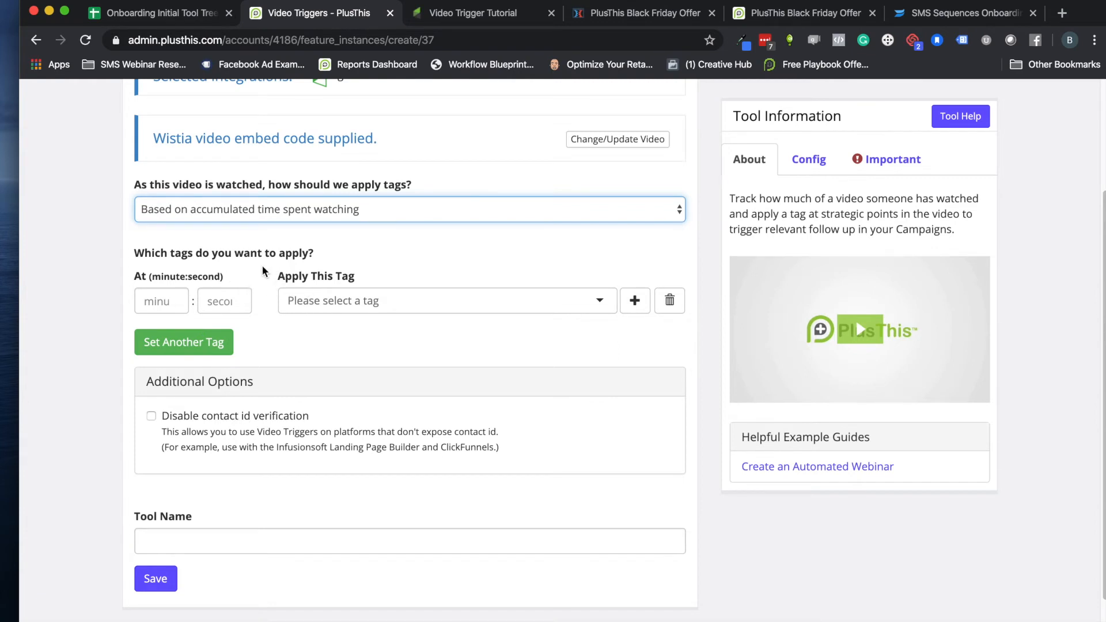
{"action": "left_click", "coordinate": [446, 16]}
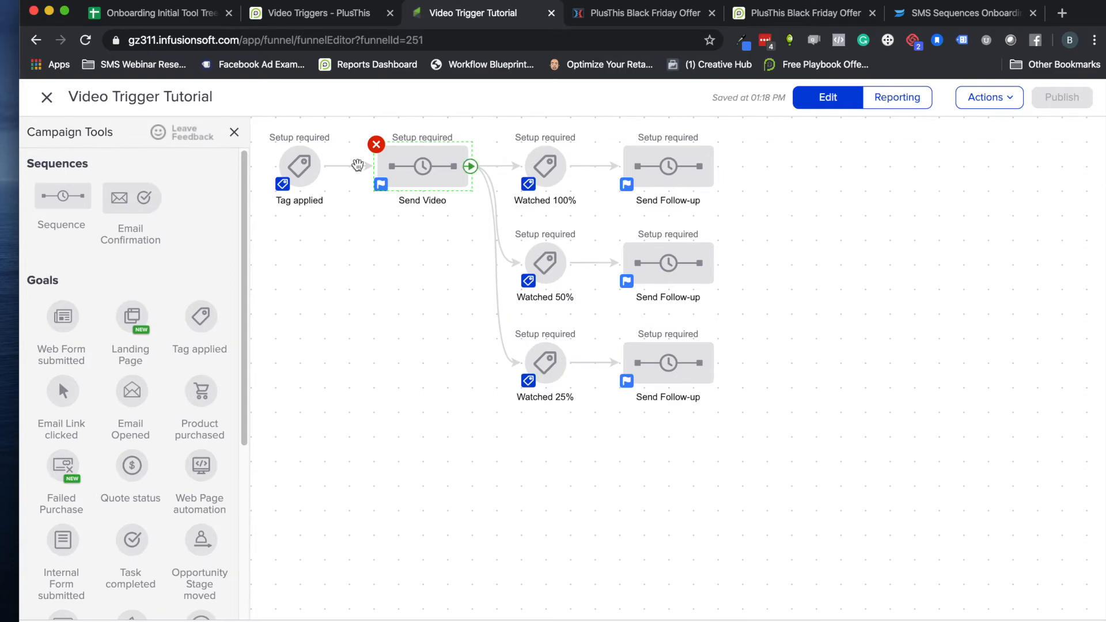
{"action": "left_click", "coordinate": [290, 16]}
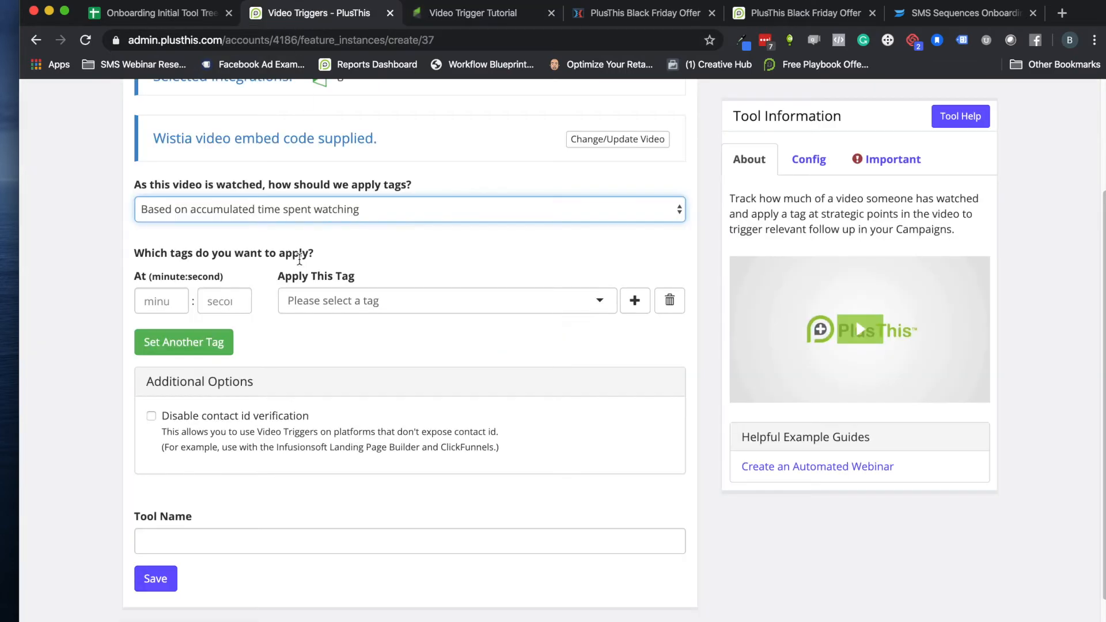
{"action": "left_click", "coordinate": [309, 301]}
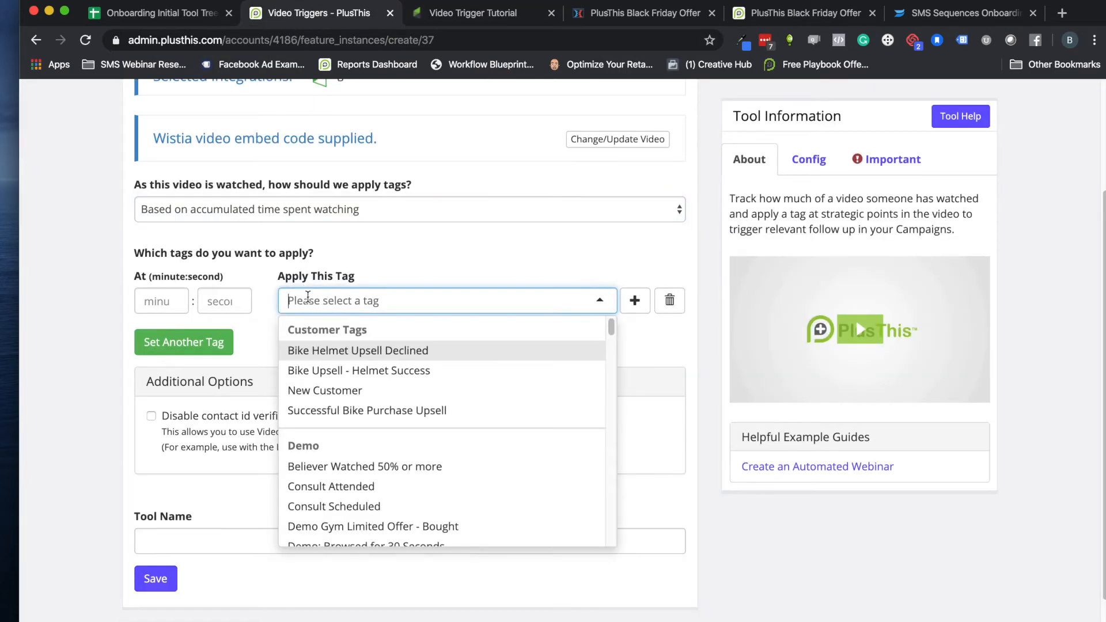
{"action": "type", "text": "watched"}
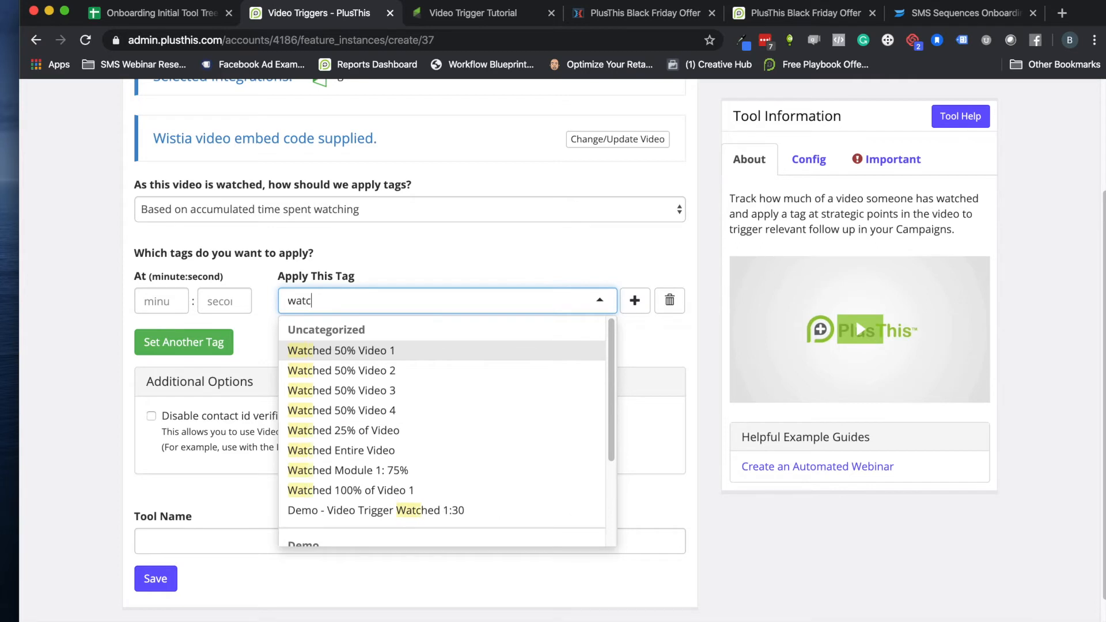
{"action": "type", "text": "5"}
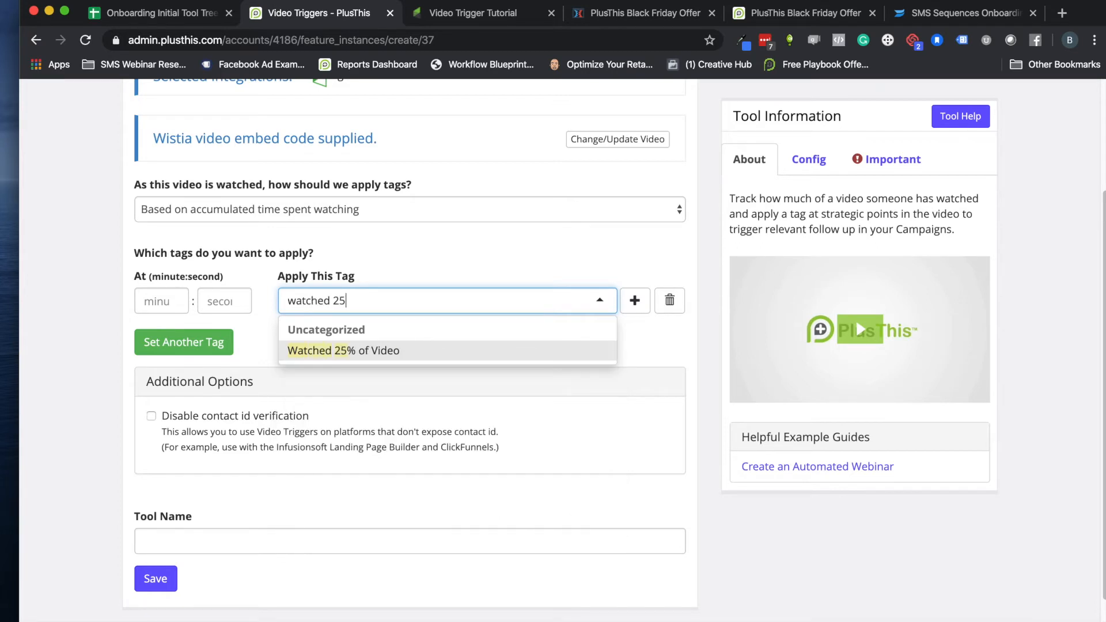
{"action": "left_click", "coordinate": [345, 353]}
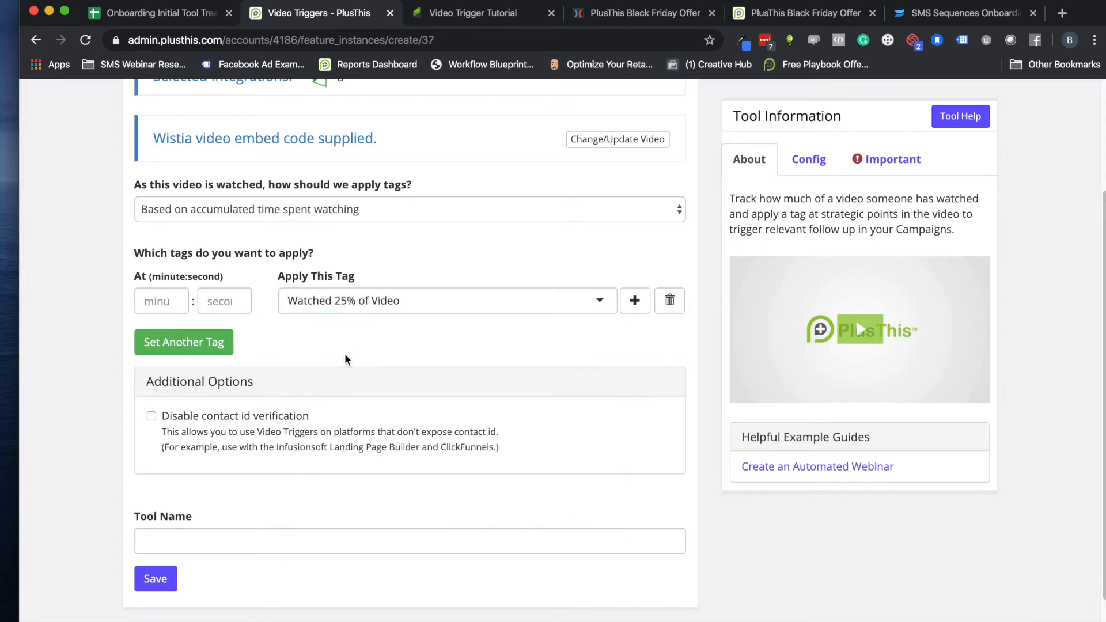
{"action": "left_click", "coordinate": [433, 298]}
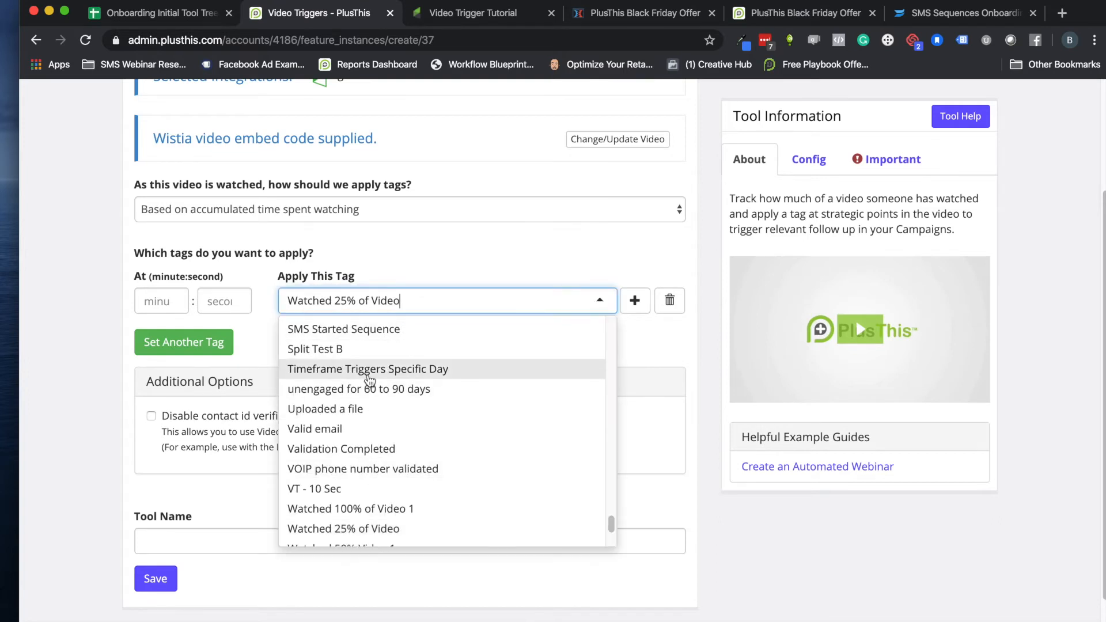
{"action": "left_click", "coordinate": [401, 274]}
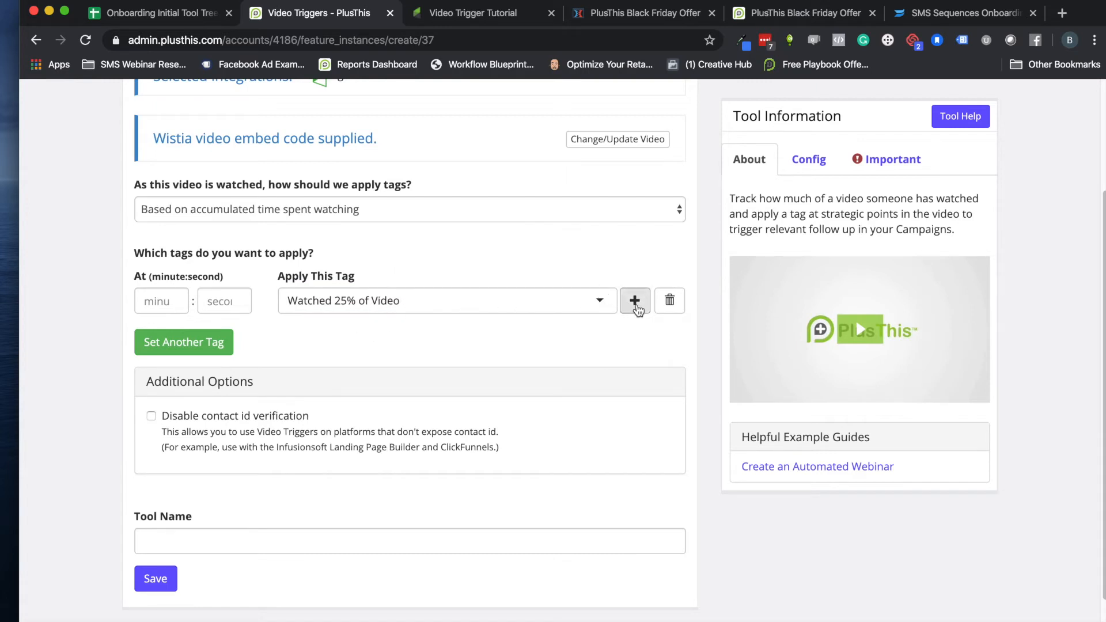
{"action": "left_click", "coordinate": [634, 303]}
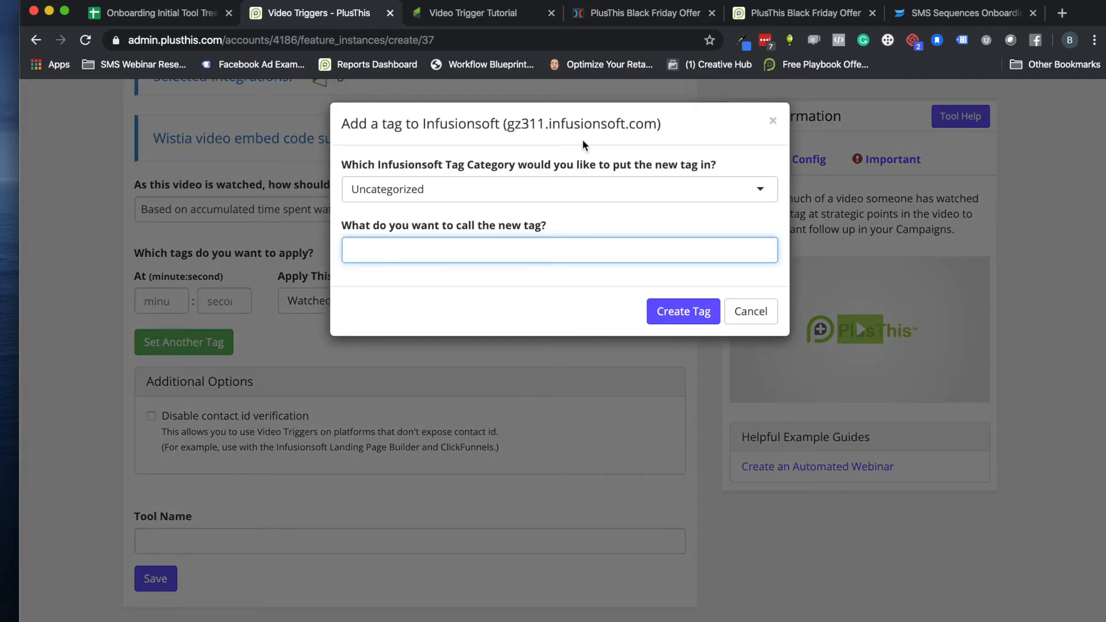
{"action": "left_click", "coordinate": [771, 124]}
- Set the first tag's watch time to 1 minute and add another tag row
{"action": "left_click", "coordinate": [163, 304]}
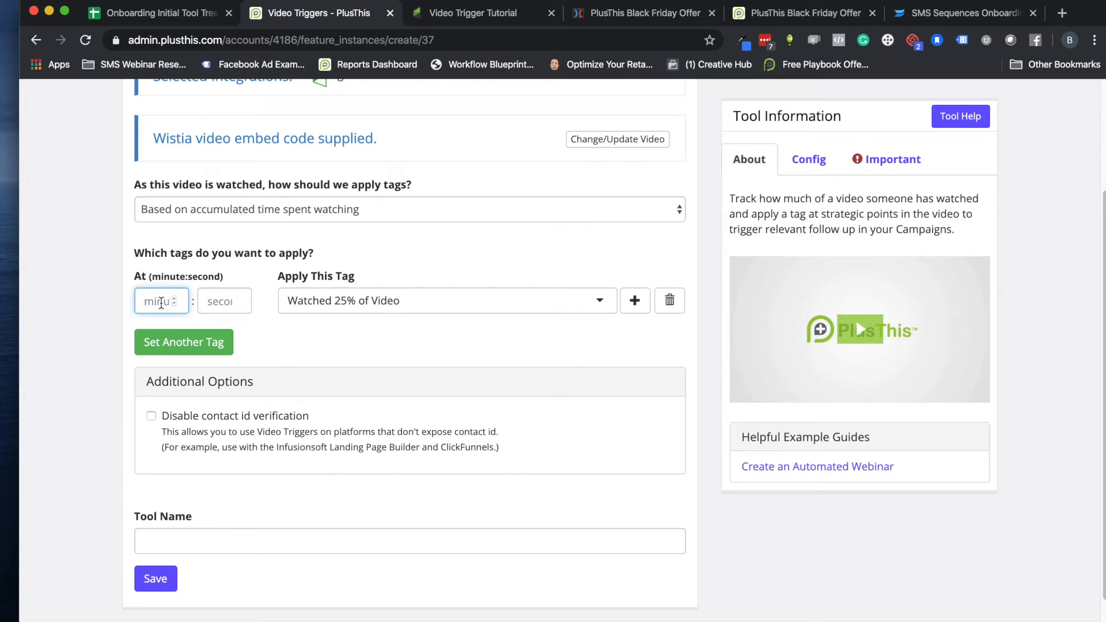
{"action": "type", "text": "1"}
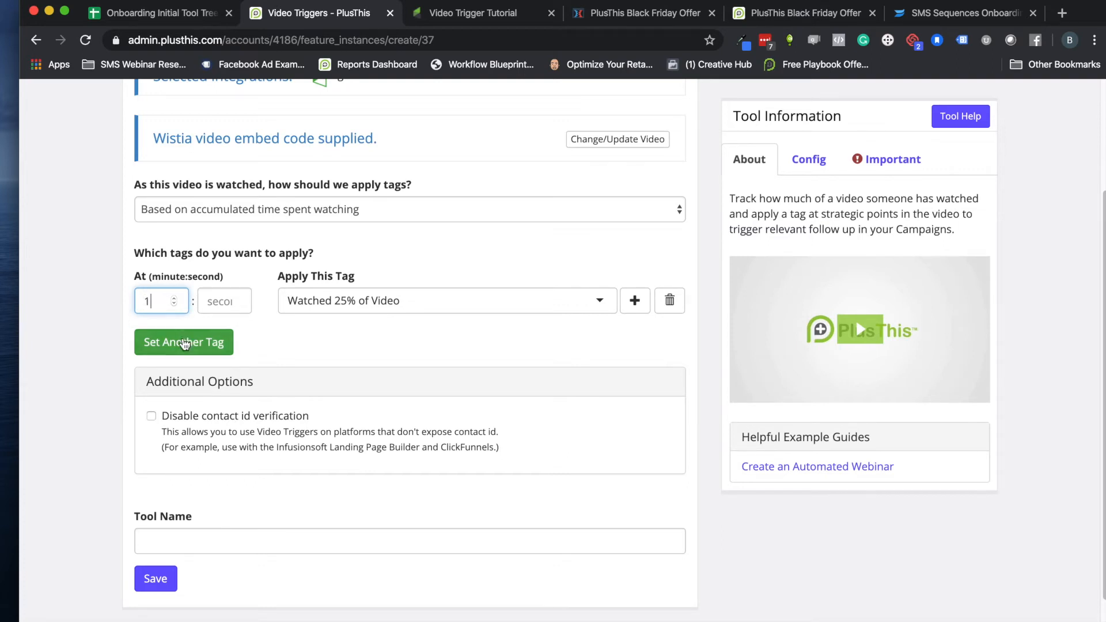
{"action": "left_click", "coordinate": [190, 342]}
- Set the second tag's watch time to 2 minutes and create the Uncategorized tag "Watched 50% of Video" for it
{"action": "left_click", "coordinate": [164, 357]}
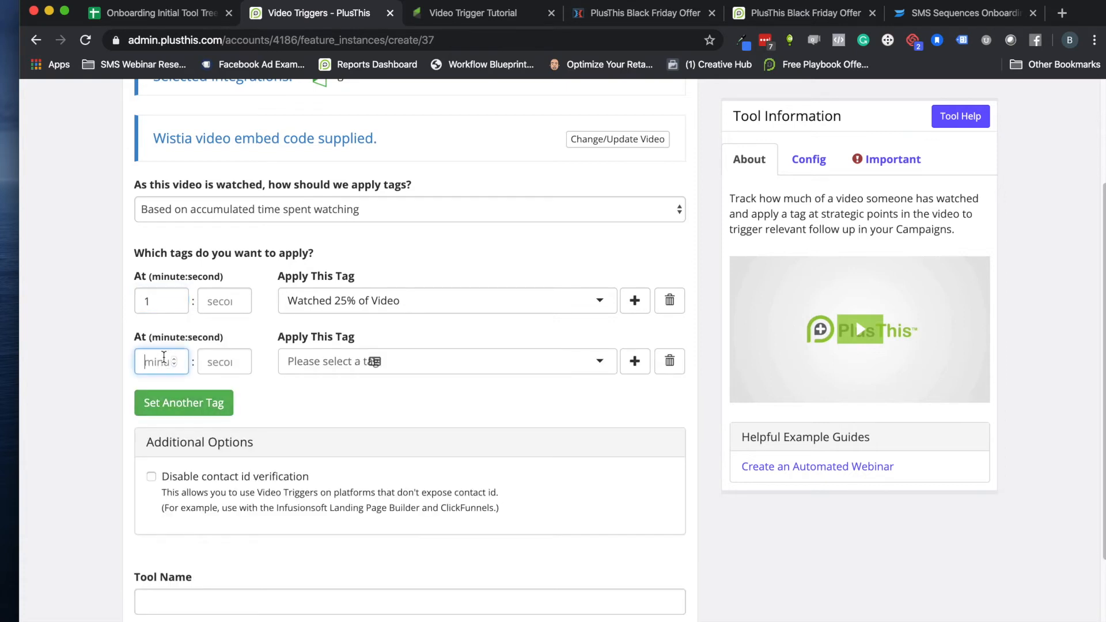
{"action": "type", "text": "2"}
{"action": "left_click", "coordinate": [296, 359]}
{"action": "type", "text": "Wat"}
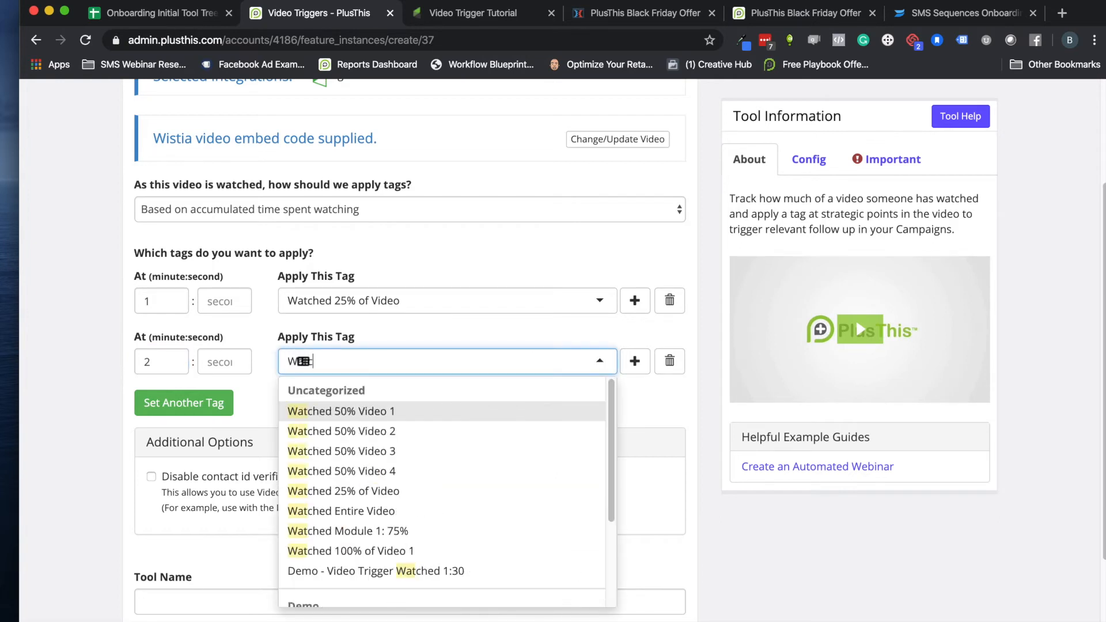
{"action": "type", "text": "ched 50% o"}
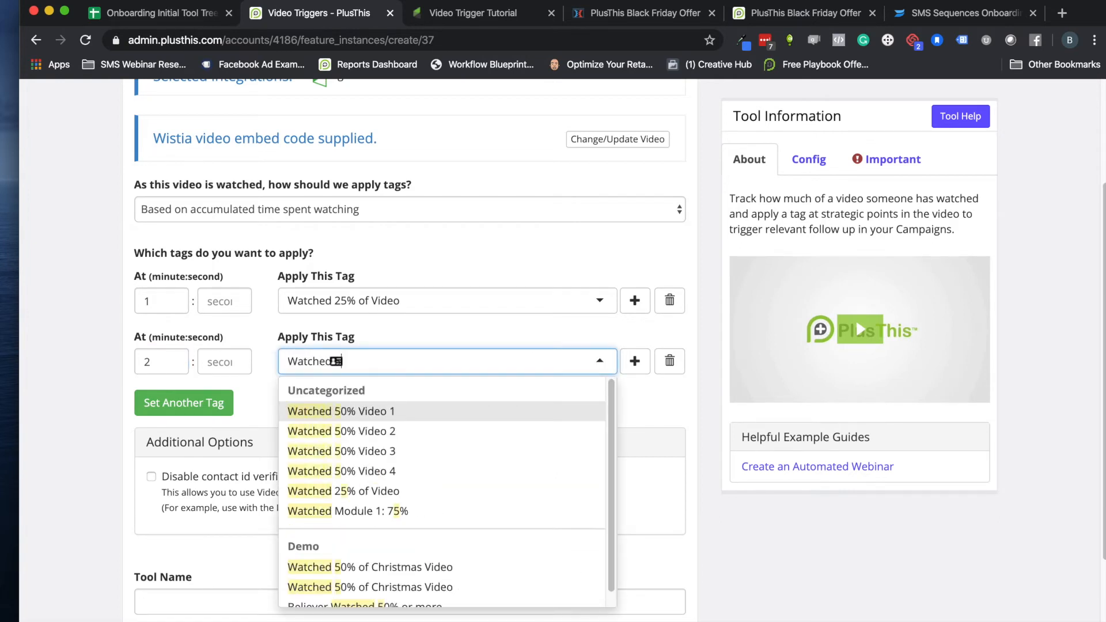
{"action": "type", "text": "f Vide"}
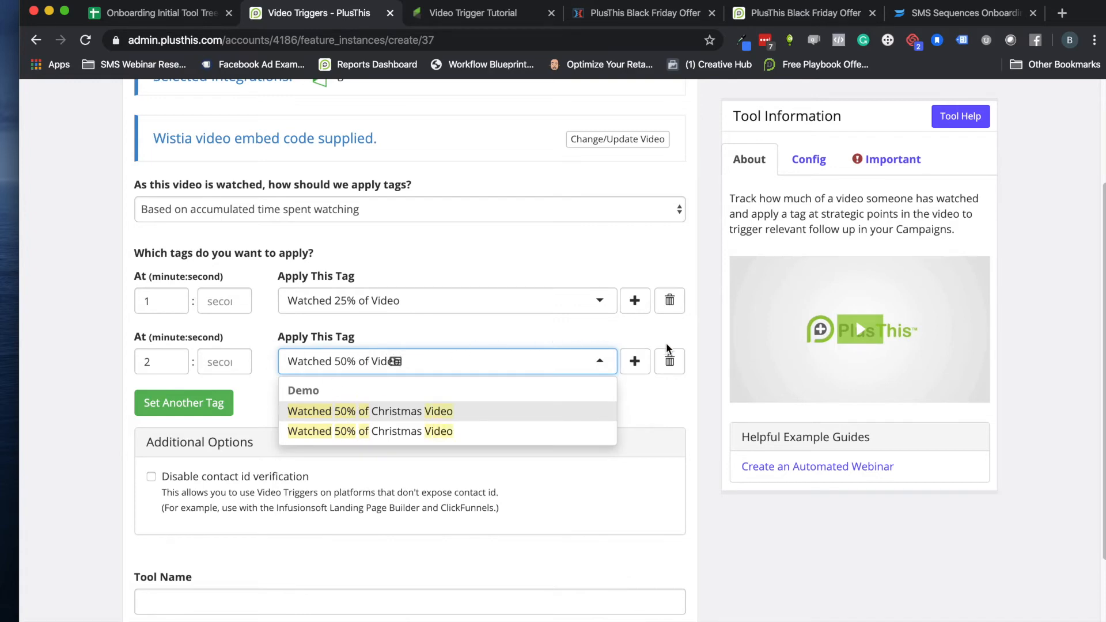
{"action": "left_click", "coordinate": [635, 361]}
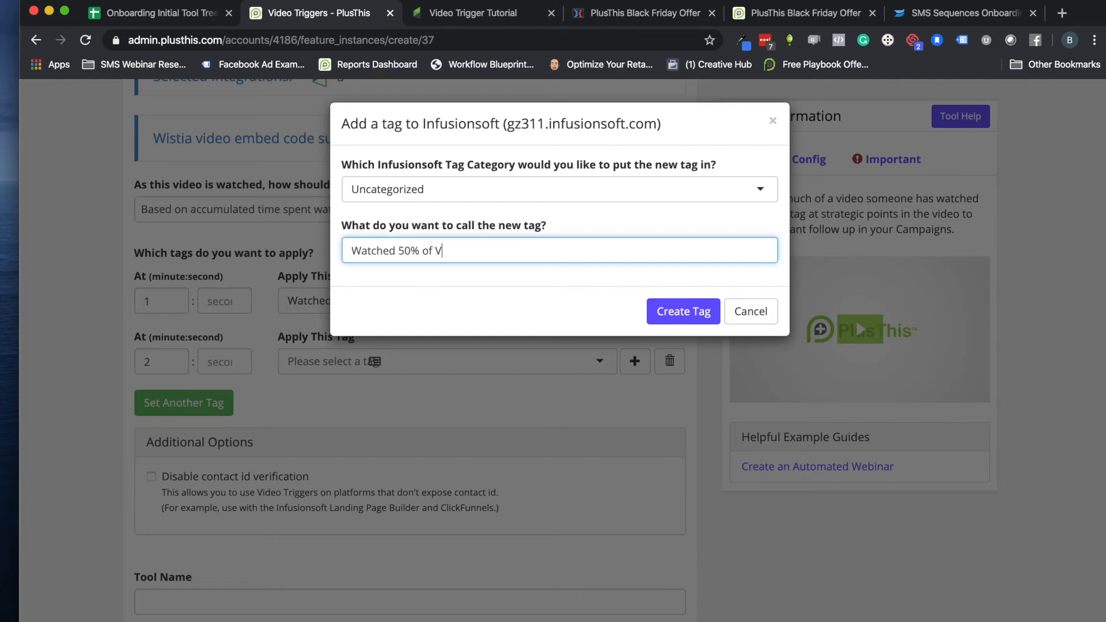
{"action": "left_click", "coordinate": [680, 310]}
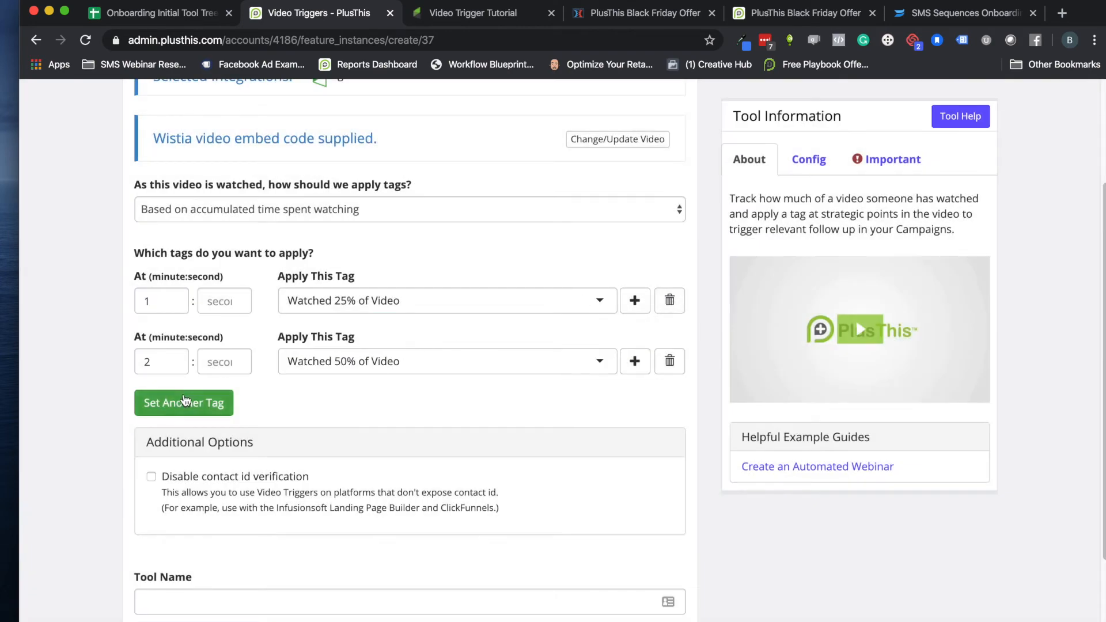
- Add a third tag row at 4 minutes and create the Uncategorized tag "Watched 100% of Video" for it
{"action": "left_click", "coordinate": [173, 403]}
{"action": "left_click", "coordinate": [160, 416]}
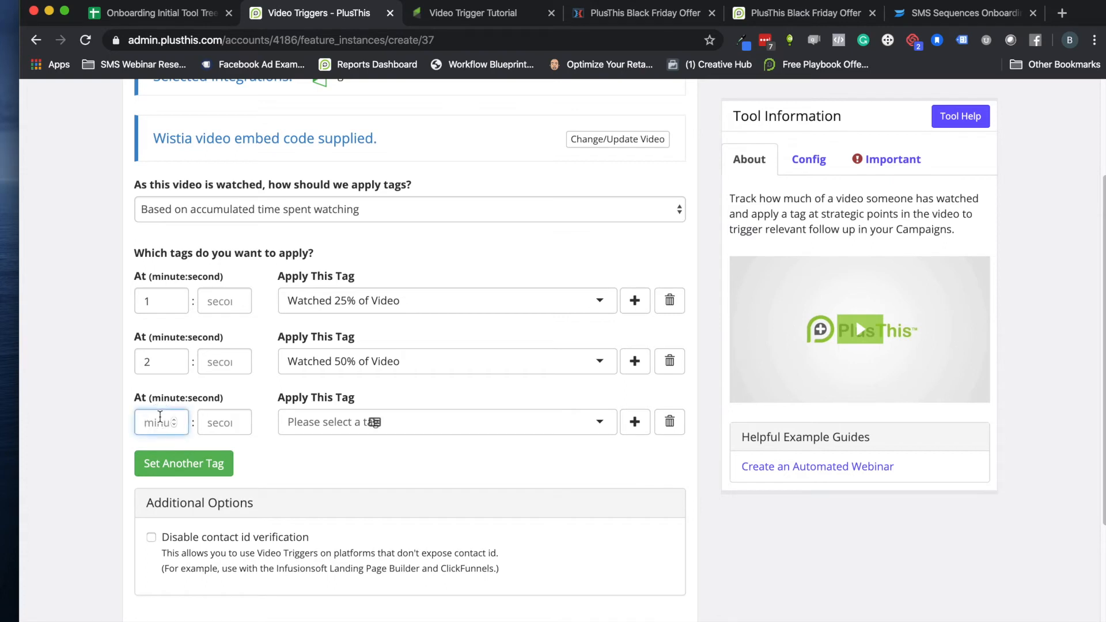
{"action": "type", "text": "4"}
{"action": "left_click", "coordinate": [291, 420]}
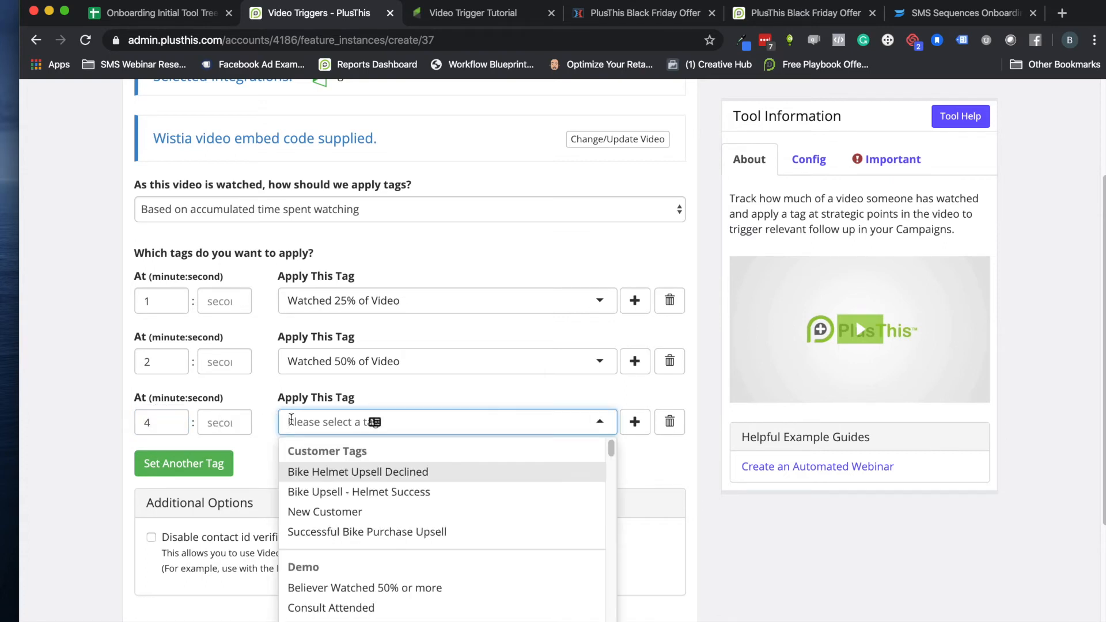
{"action": "left_click", "coordinate": [634, 421]}
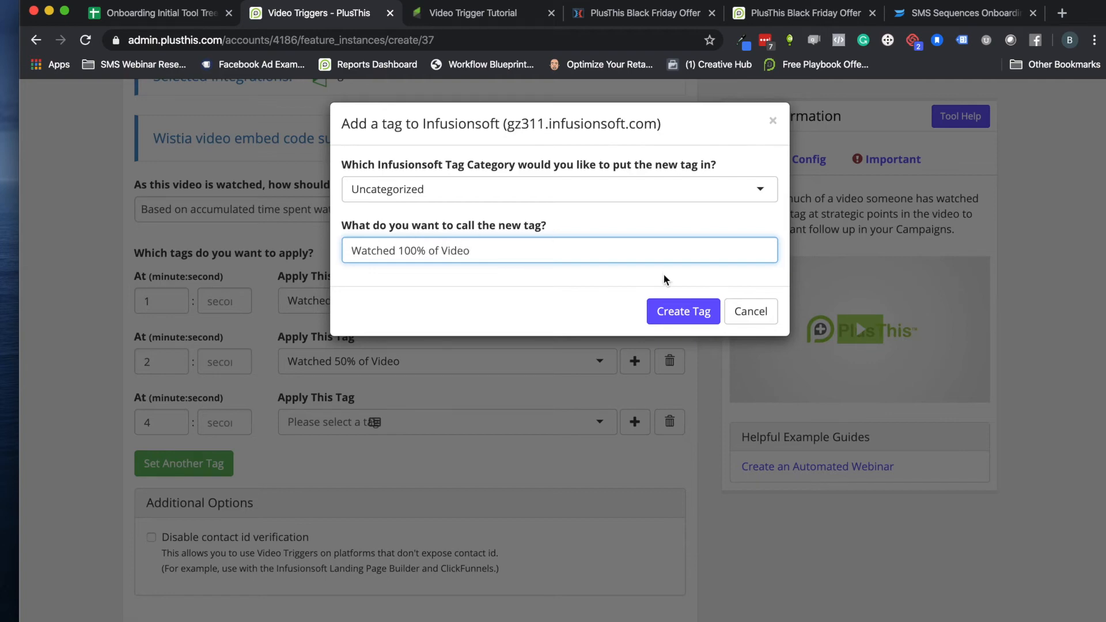
{"action": "left_click", "coordinate": [686, 314]}
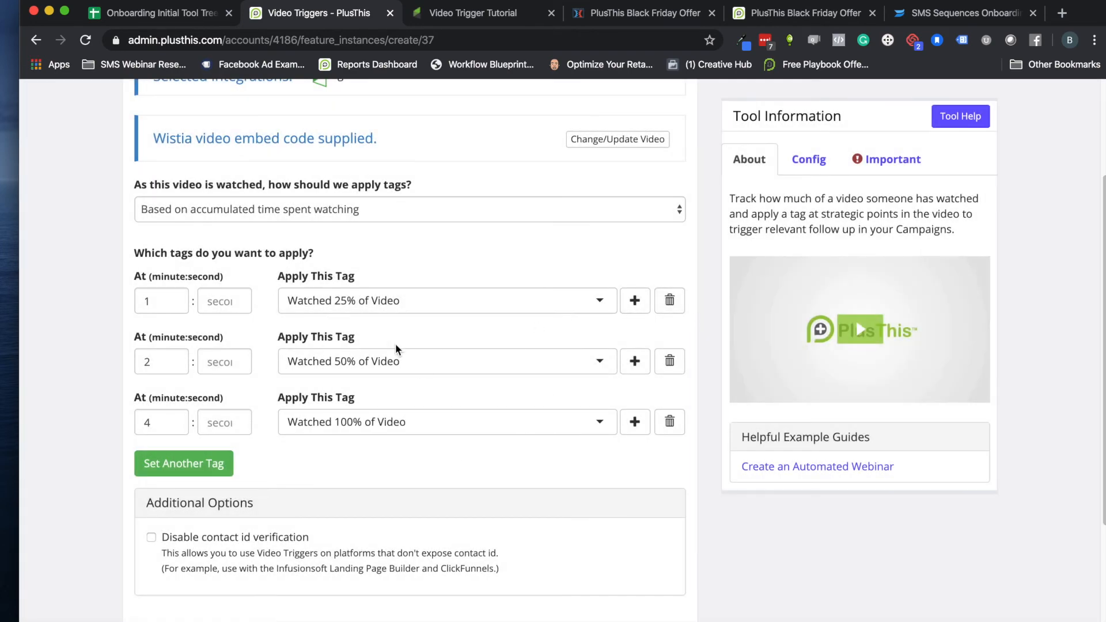
- Disable contact id verification in the additional options so the tool can be used with ClickFunnels
{"action": "scroll", "coordinate": [296, 342], "scroll_direction": "down", "scroll_amount": 3}
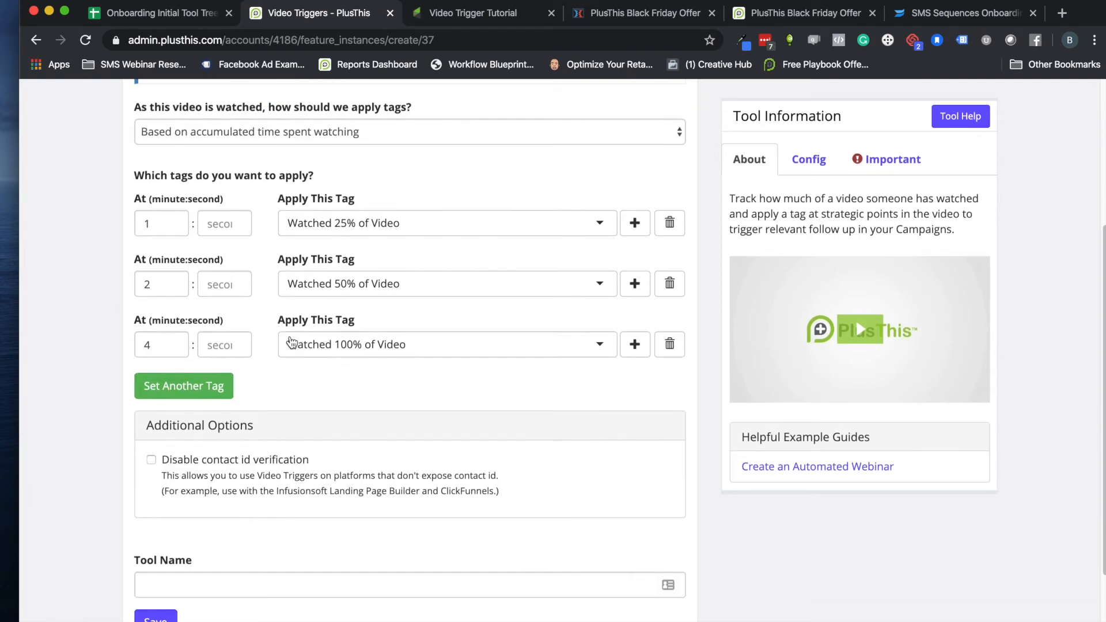
{"action": "scroll", "coordinate": [293, 341], "scroll_direction": "down", "scroll_amount": 3}
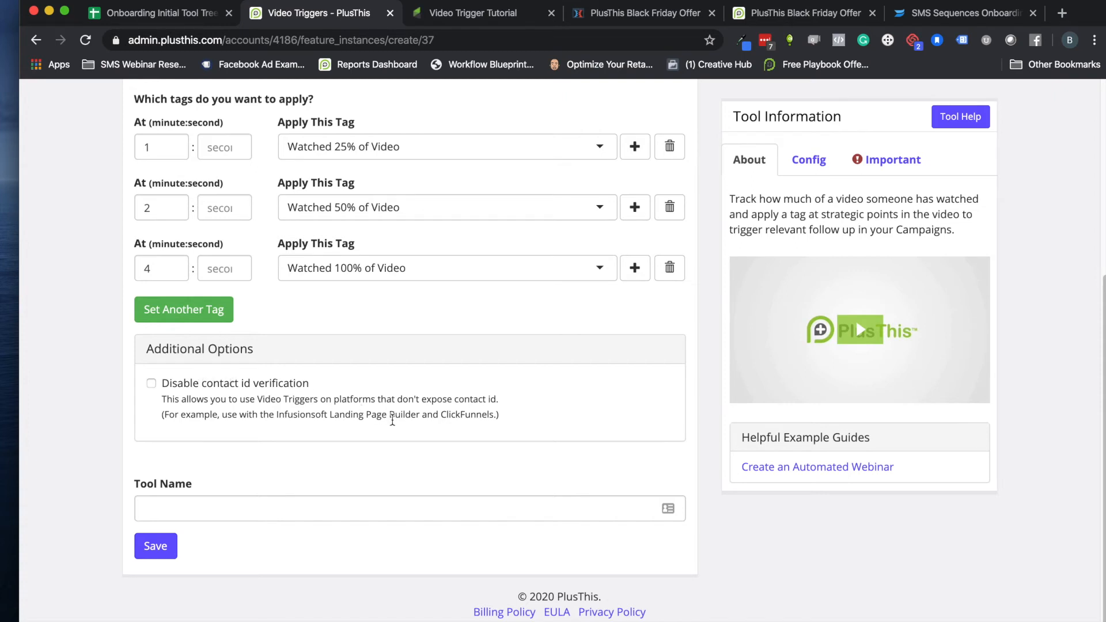
{"action": "left_click_drag", "start_coordinate": [438, 418], "coordinate": [507, 418]}
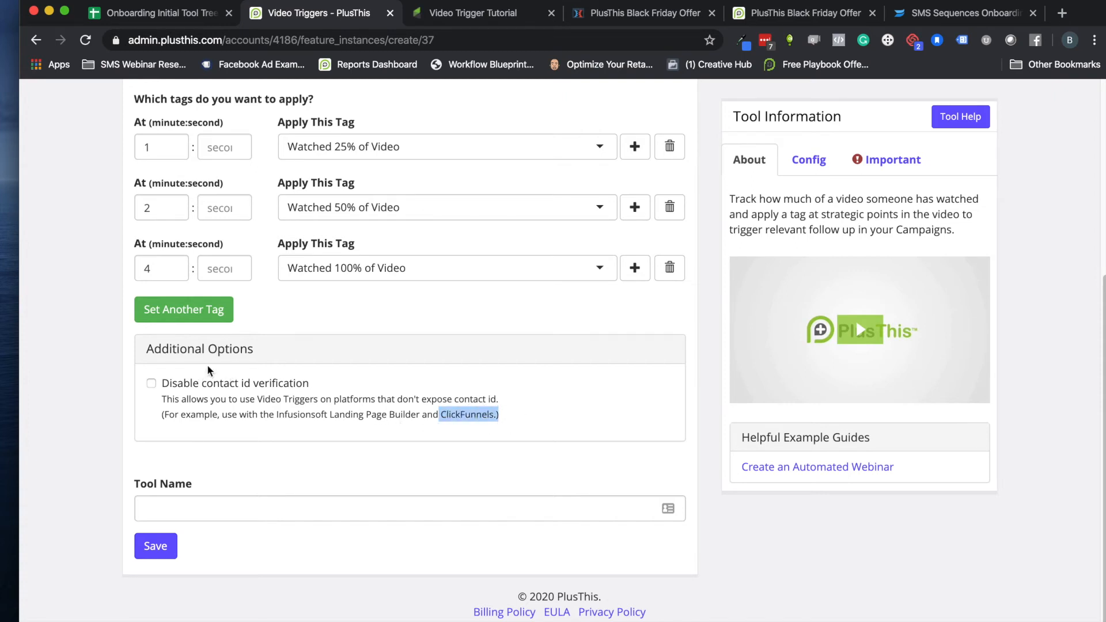
{"action": "left_click", "coordinate": [152, 382]}
{"action": "left_click", "coordinate": [227, 467]}
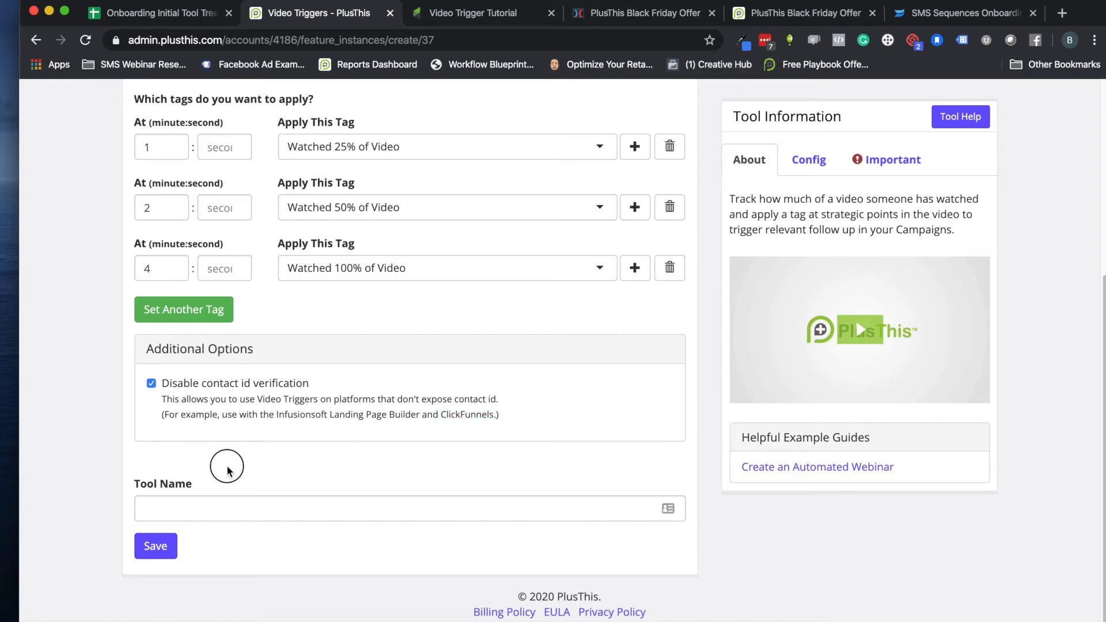
- Name the tool "Video Trigger Demo" and save it
{"action": "left_click", "coordinate": [182, 507]}
{"action": "type", "text": "Video Trigger Demo"}
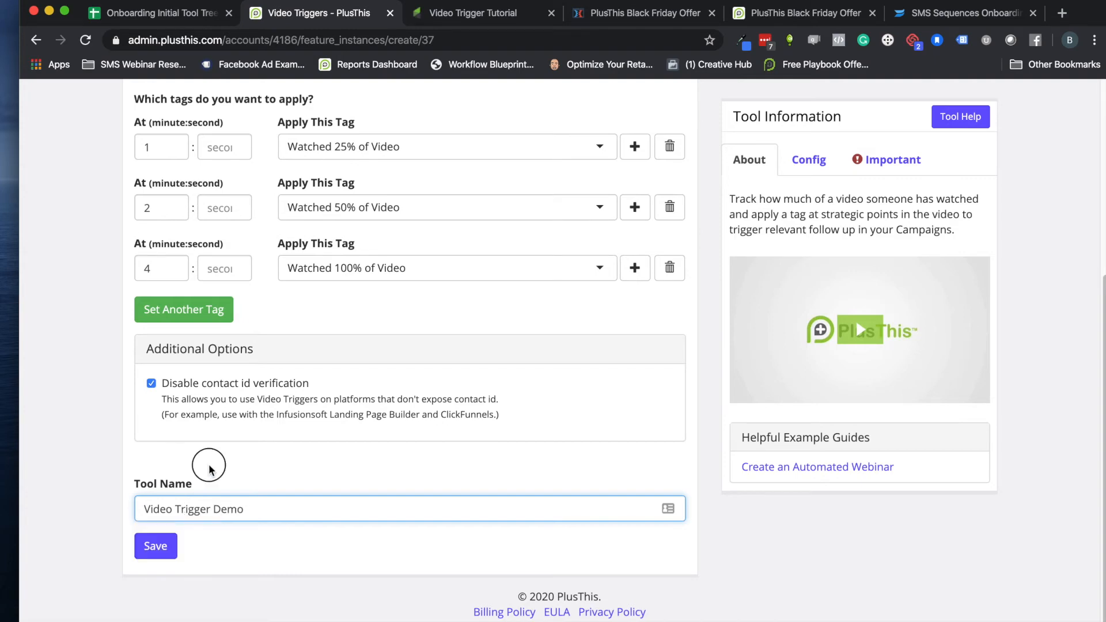
{"action": "left_click", "coordinate": [153, 544]}
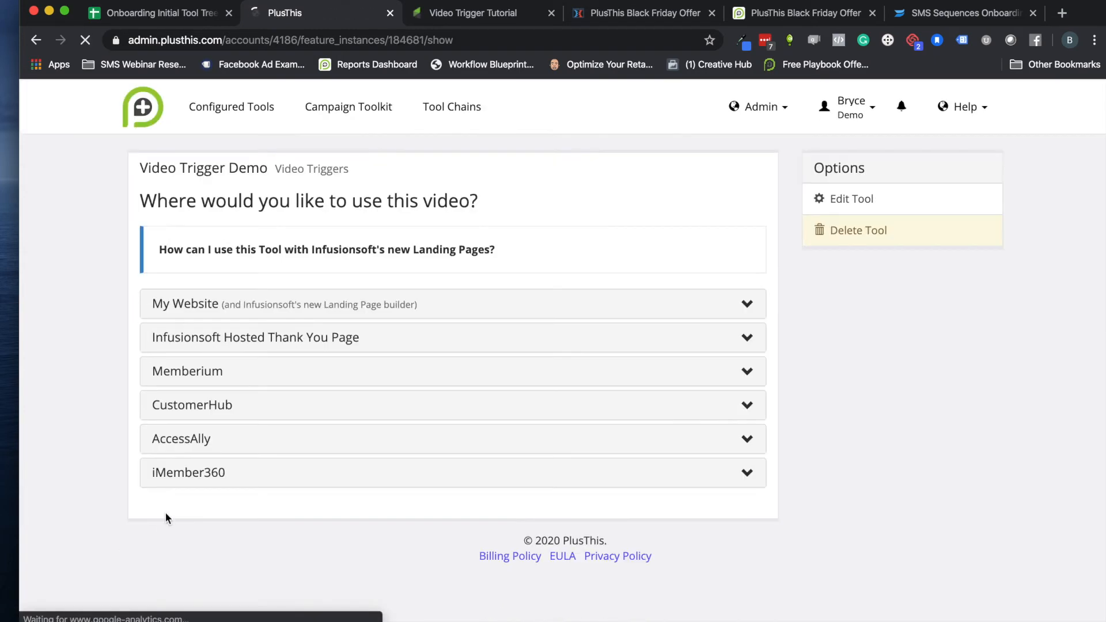
- Expand the My Website embed code, enable safe mode, and copy the code
{"action": "left_click", "coordinate": [182, 308]}
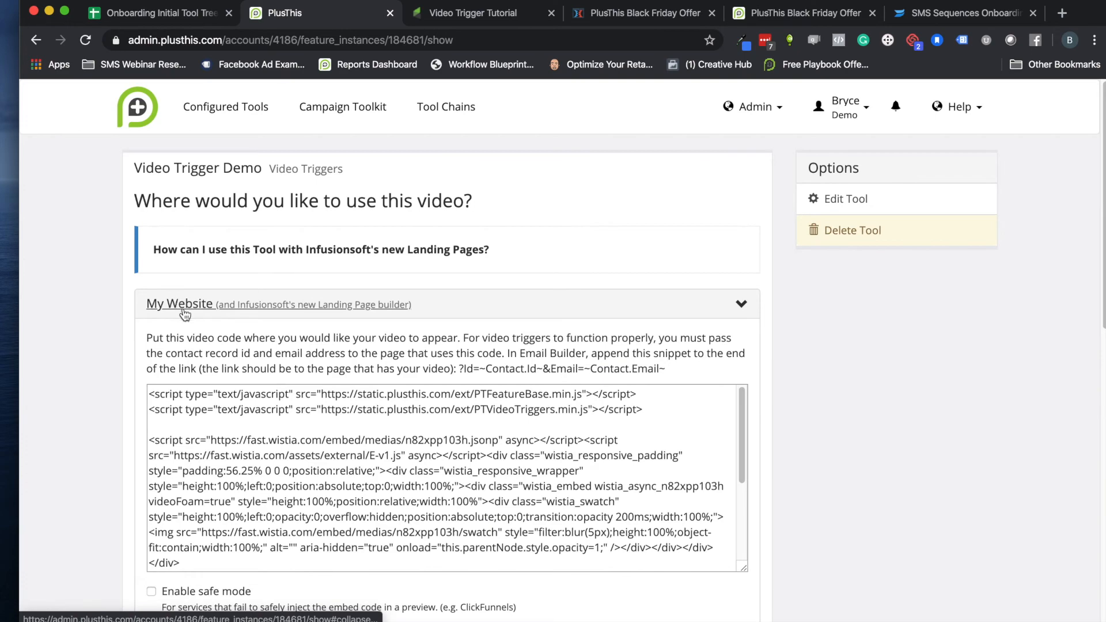
{"action": "scroll", "coordinate": [336, 403], "scroll_direction": "down", "scroll_amount": 5}
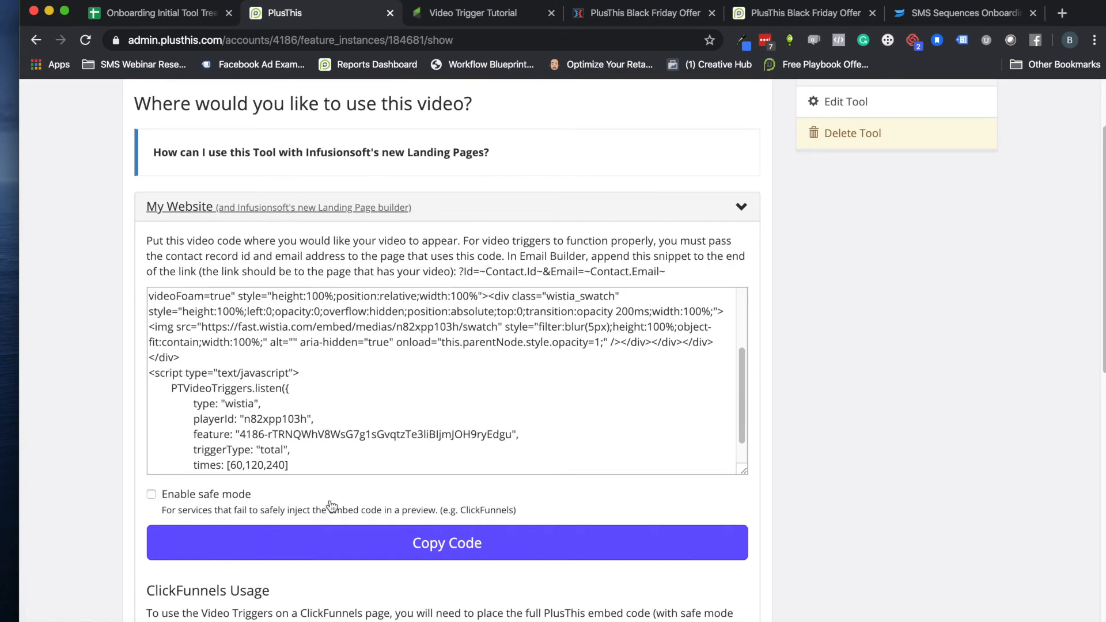
{"action": "left_click", "coordinate": [151, 494]}
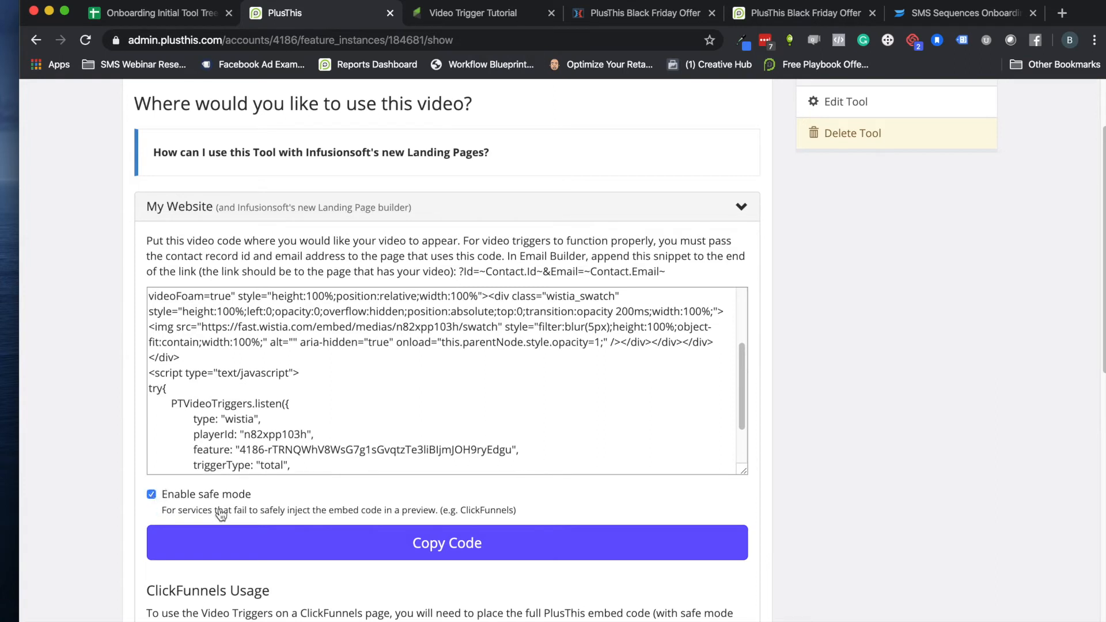
{"action": "left_click", "coordinate": [395, 538]}
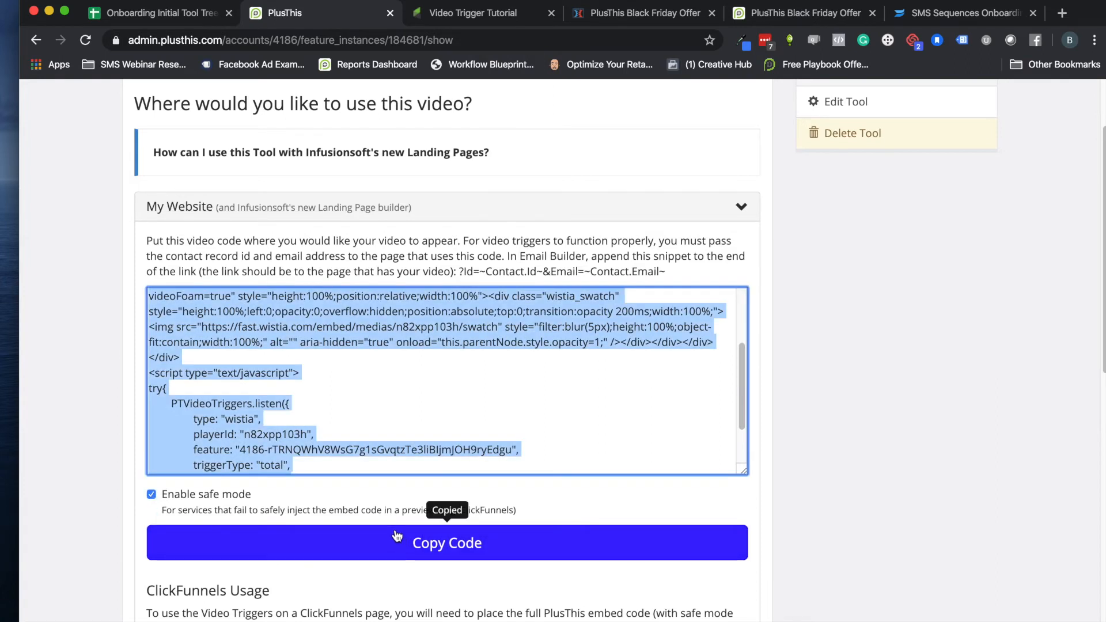
- Switch to the ClickFunnels page editor and add a Custom JS/HTML element below the existing custom code block
{"action": "left_click", "coordinate": [603, 9]}
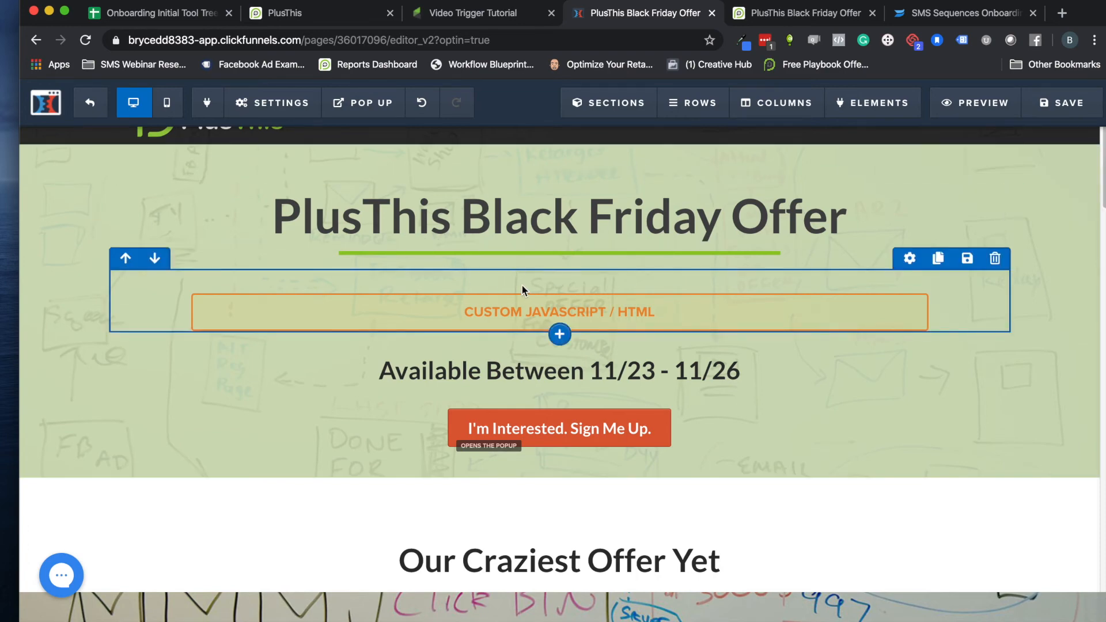
{"action": "left_click", "coordinate": [558, 337]}
{"action": "scroll", "coordinate": [817, 348], "scroll_direction": "down", "scroll_amount": 10}
{"action": "scroll", "coordinate": [817, 348], "scroll_direction": "down", "scroll_amount": 10}
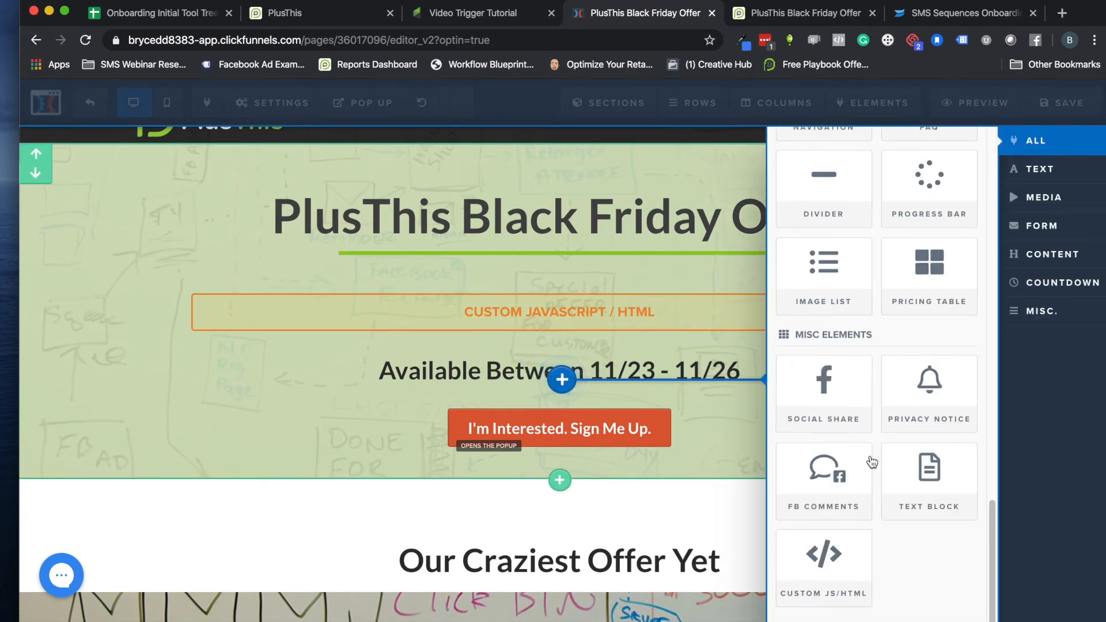
{"action": "left_click", "coordinate": [840, 580]}
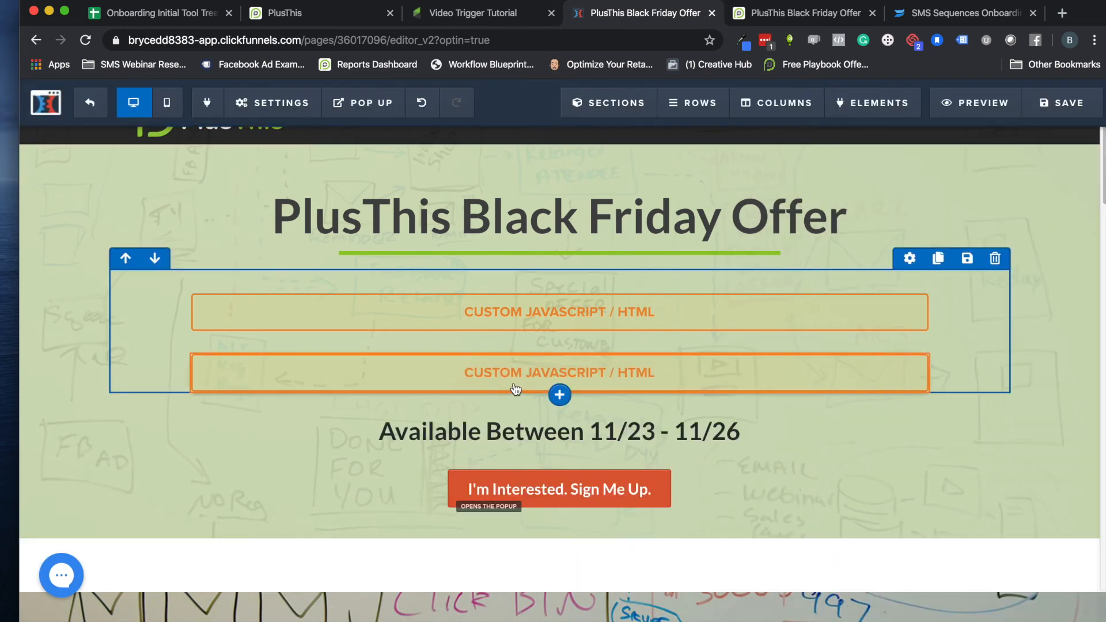
- Paste the copied PlusThis embed code into the new custom code element and close its editor
{"action": "left_click", "coordinate": [546, 378]}
{"action": "left_click", "coordinate": [919, 285]}
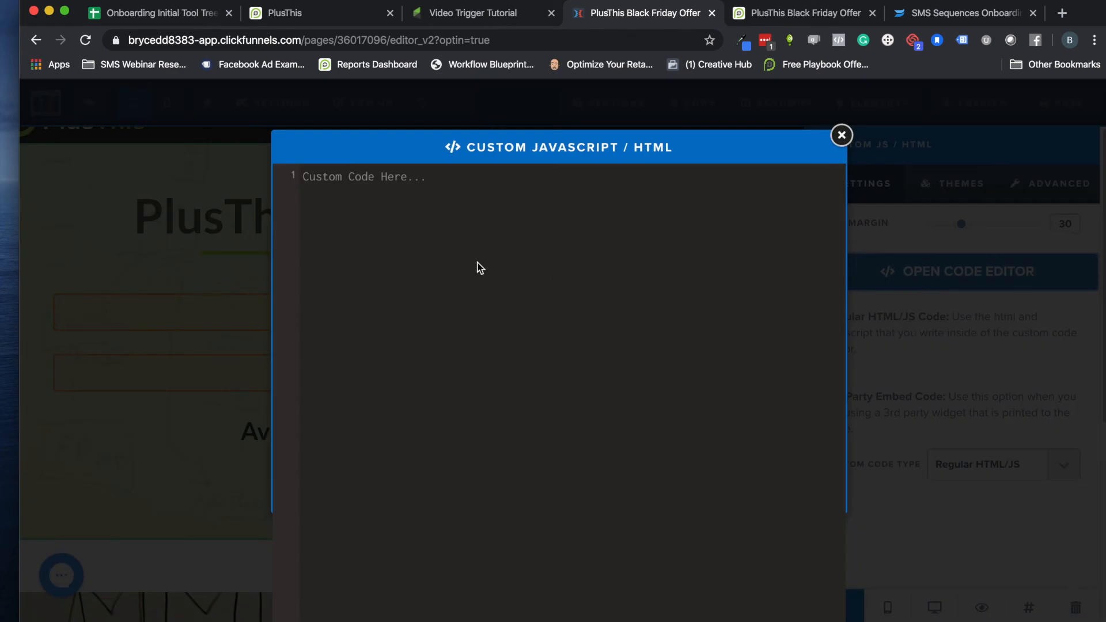
{"action": "left_click", "coordinate": [436, 220]}
{"action": "key", "text": "super+v"}
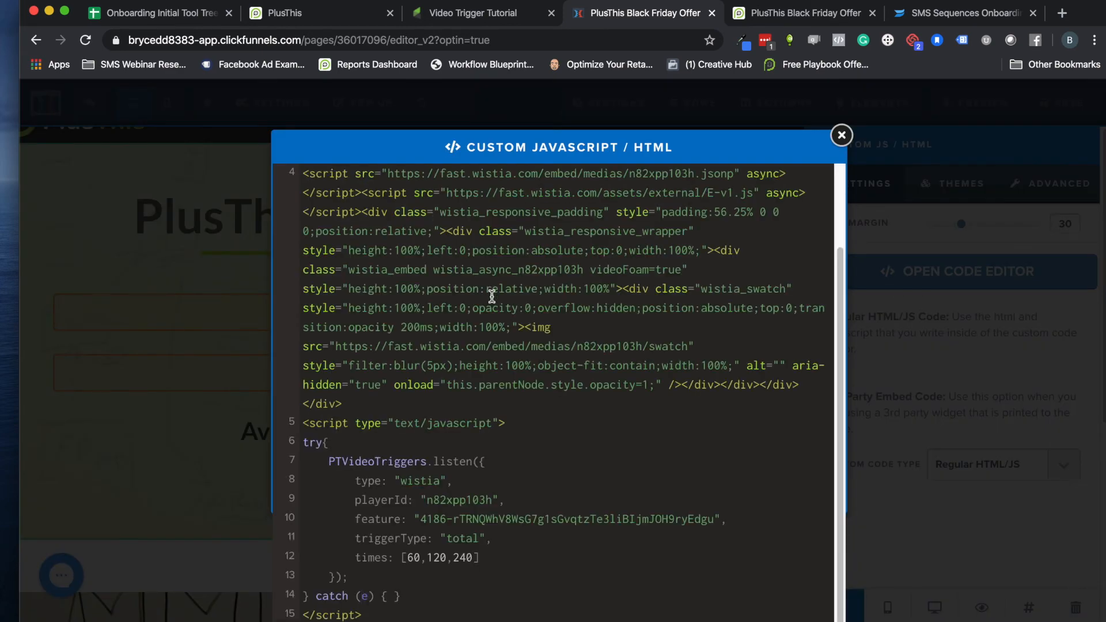
{"action": "left_click", "coordinate": [125, 262]}
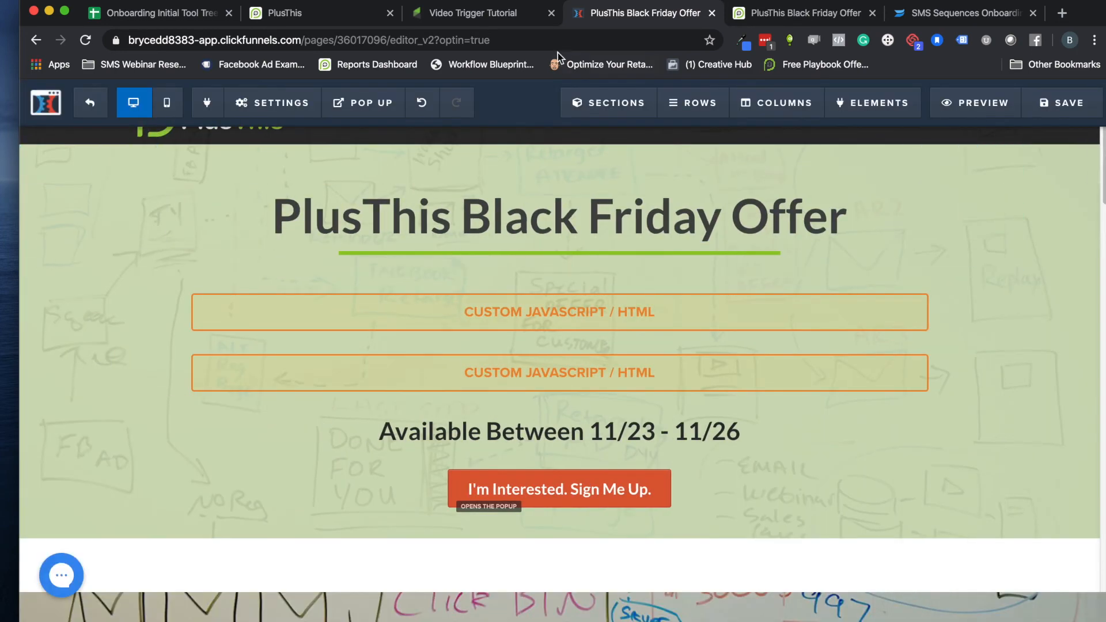
{"action": "left_click", "coordinate": [471, 14]}
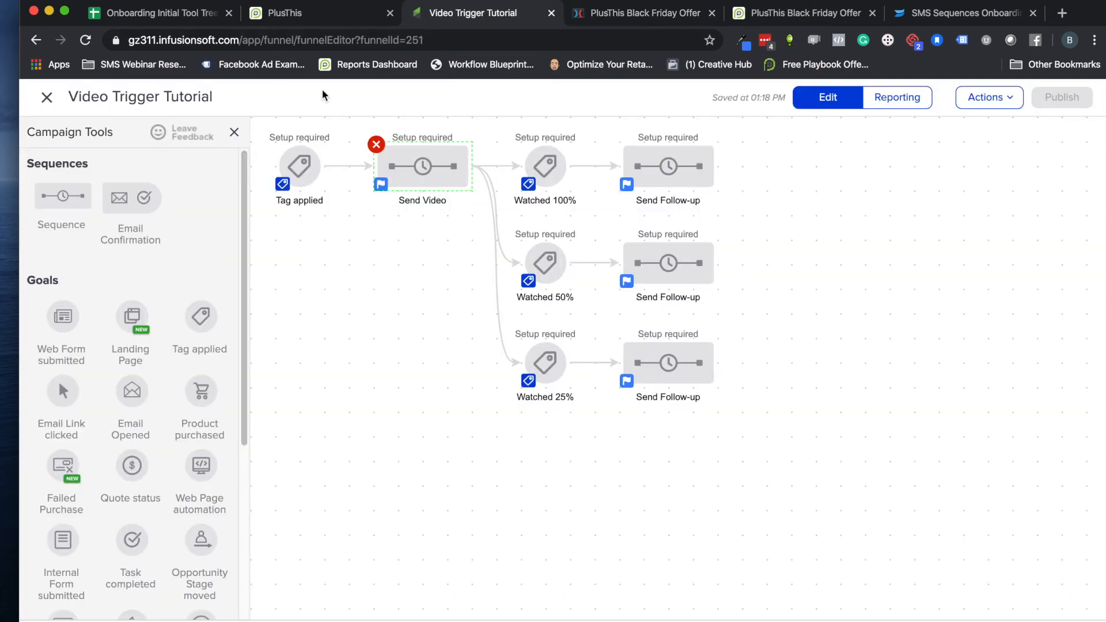
{"action": "left_click", "coordinate": [285, 13]}
{"action": "scroll", "coordinate": [320, 318], "scroll_direction": "down", "scroll_amount": 10}
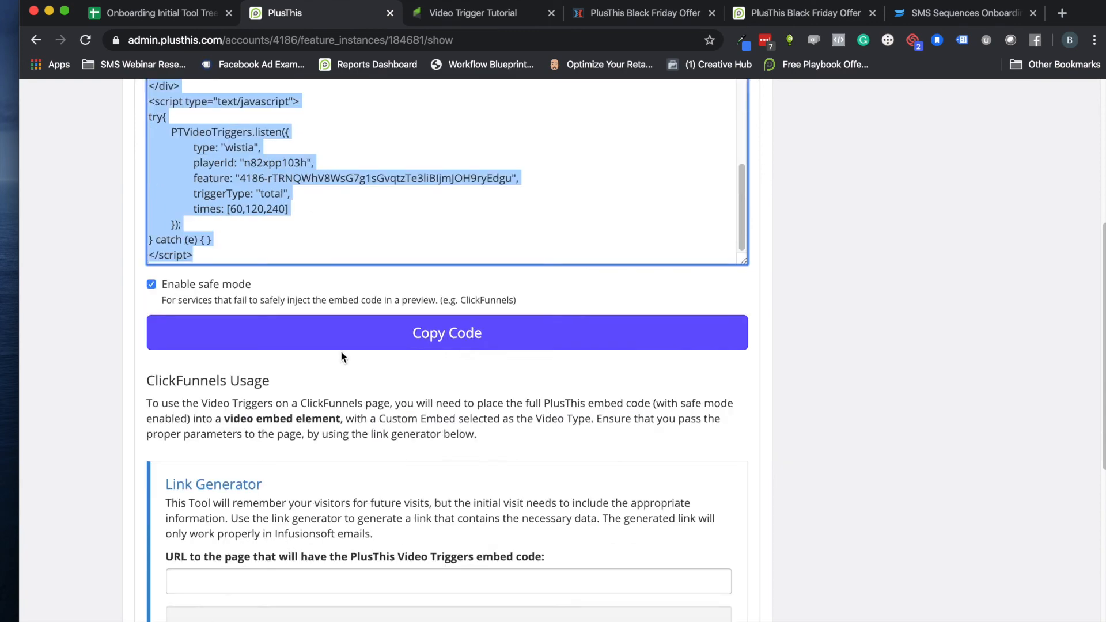
{"action": "scroll", "coordinate": [339, 353], "scroll_direction": "down", "scroll_amount": 3}
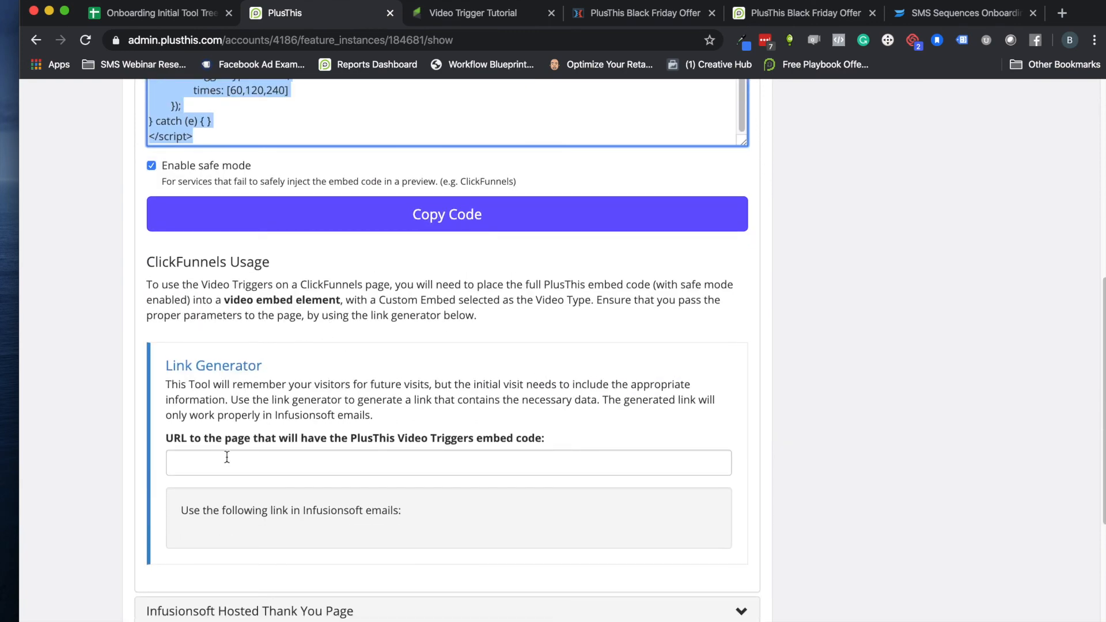
{"action": "left_click", "coordinate": [774, 14]}
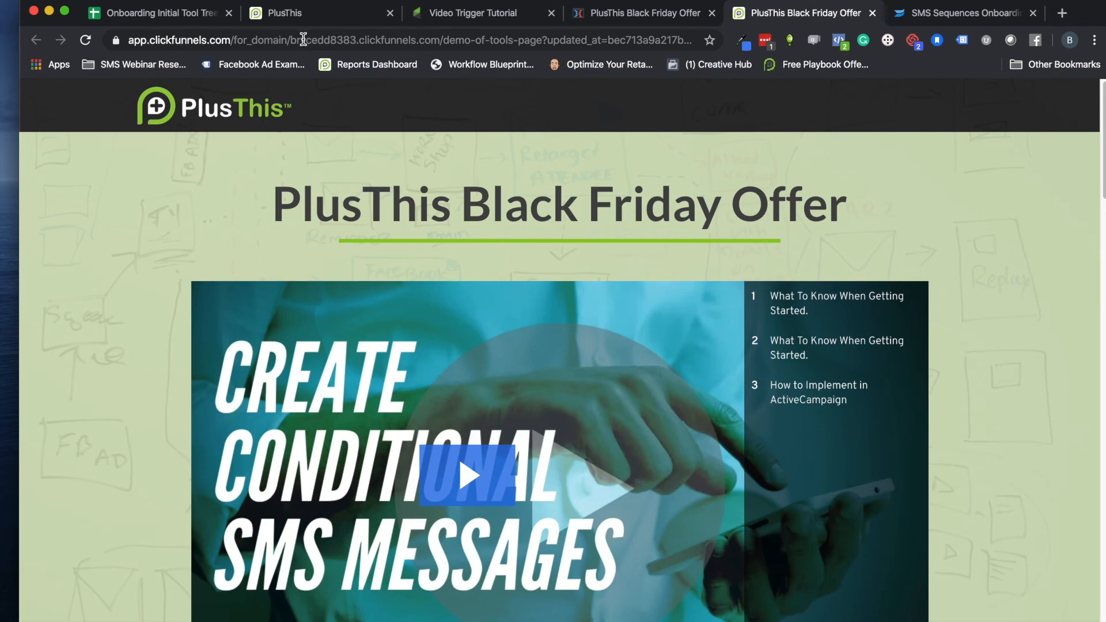
{"action": "left_click", "coordinate": [464, 16]}
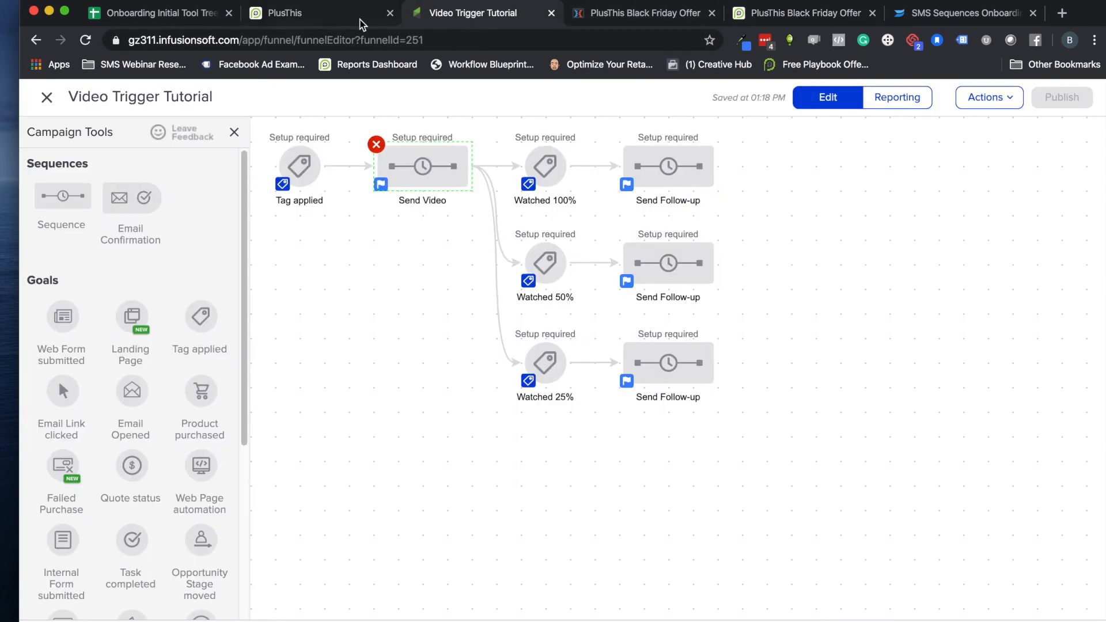
{"action": "left_click", "coordinate": [339, 22]}
{"action": "left_click", "coordinate": [262, 457]}
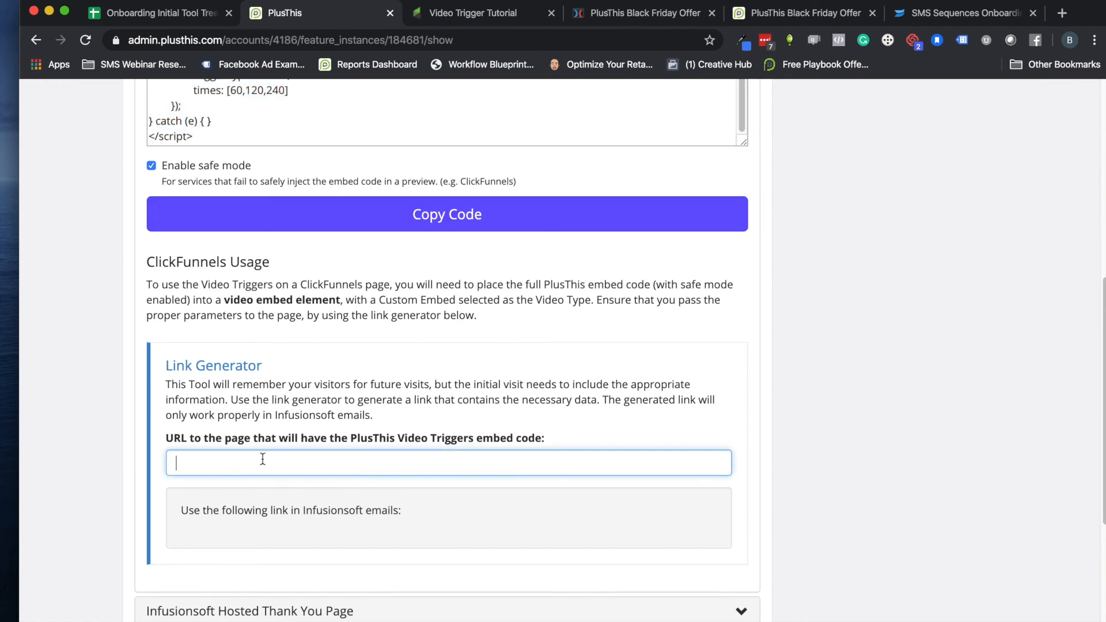
{"action": "type", "text": "http"}
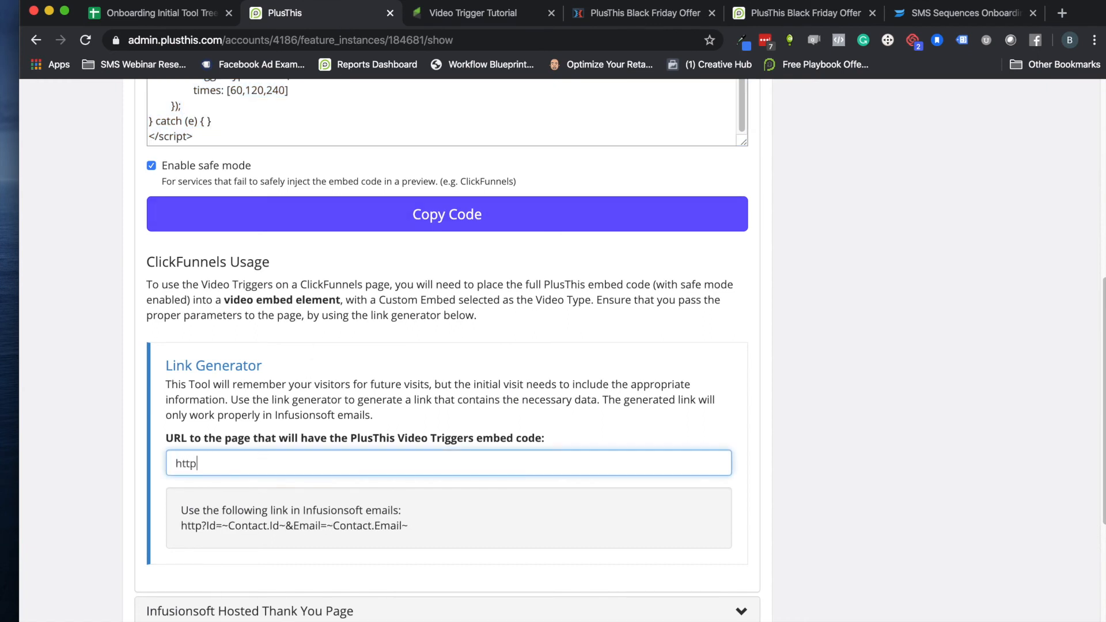
{"action": "type", "text": "://plus"}
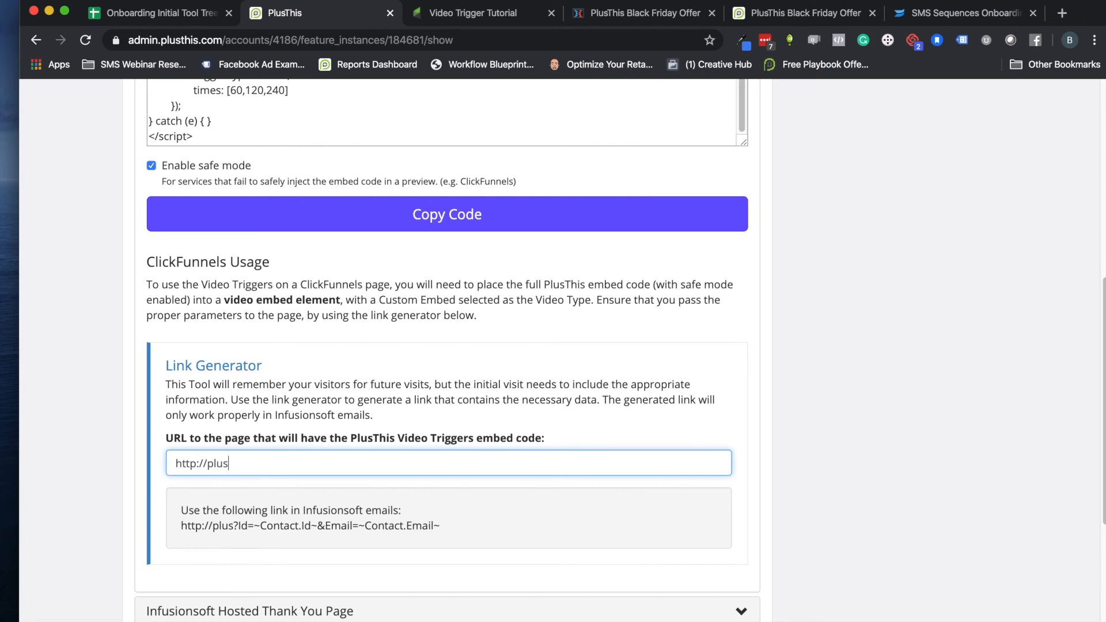
{"action": "type", "text": "this.com/video"}
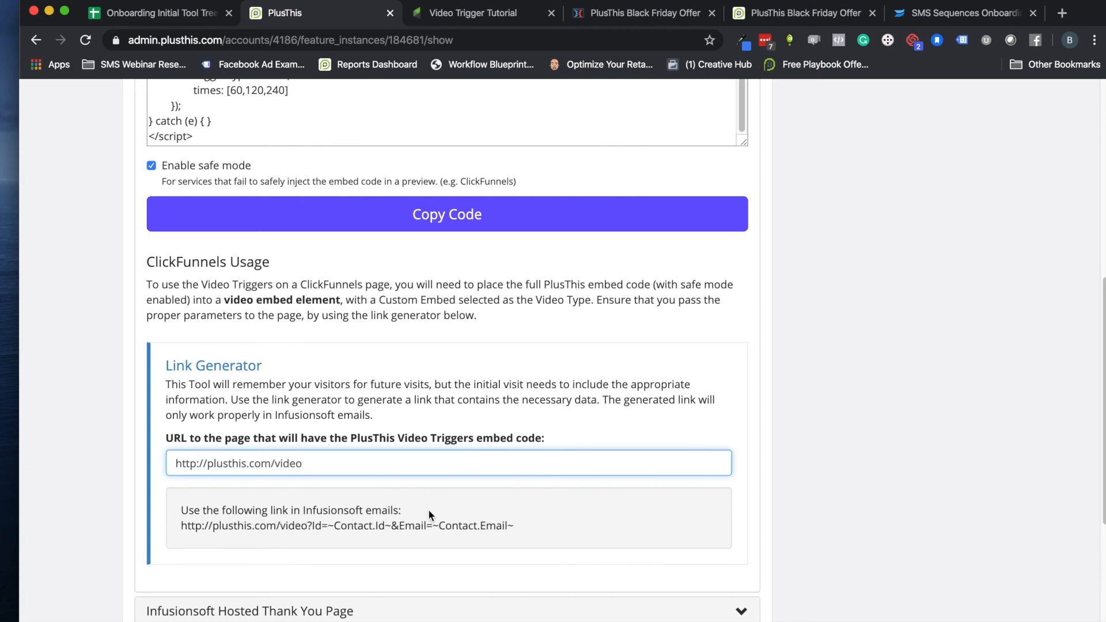
- Copy the generated Infusionsoft email link and switch to the Video Trigger Tutorial campaign in Infusionsoft
{"action": "left_click_drag", "start_coordinate": [527, 525], "coordinate": [178, 524]}
{"action": "key", "text": "super+c"}
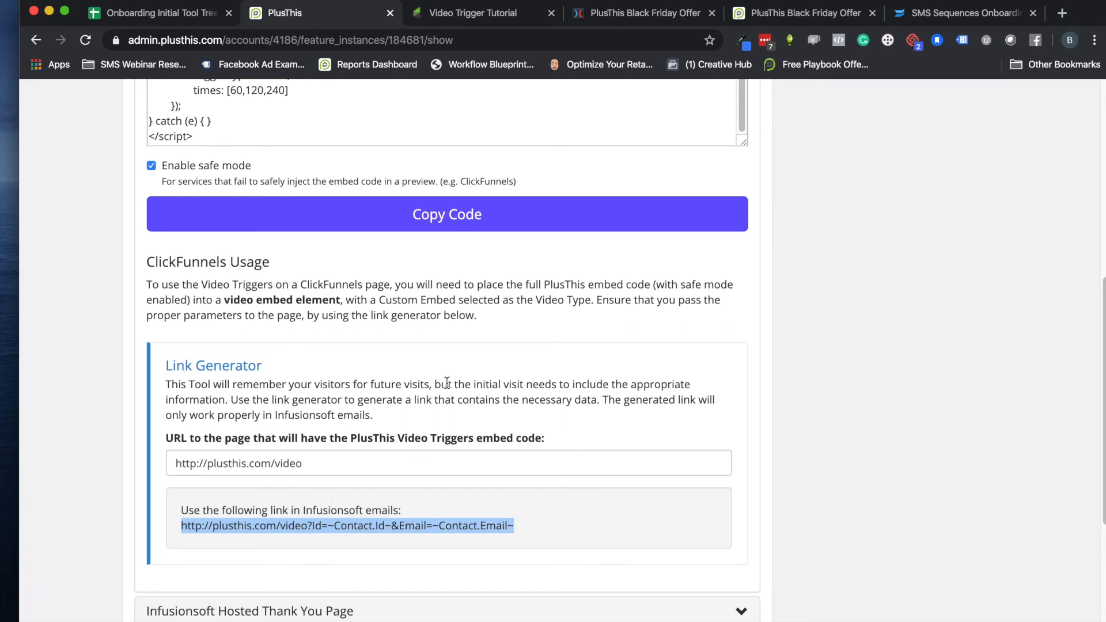
{"action": "left_click", "coordinate": [477, 17]}
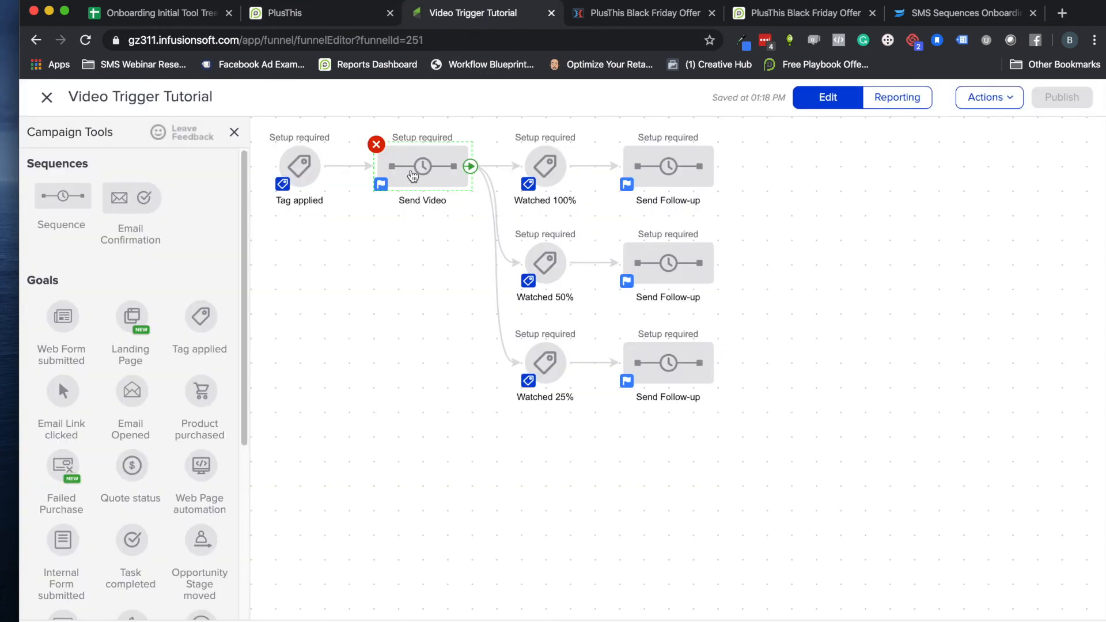
- Open the Send Video sequence and edit its Send Video email
{"action": "left_click", "coordinate": [458, 165]}
{"action": "left_click", "coordinate": [360, 259]}
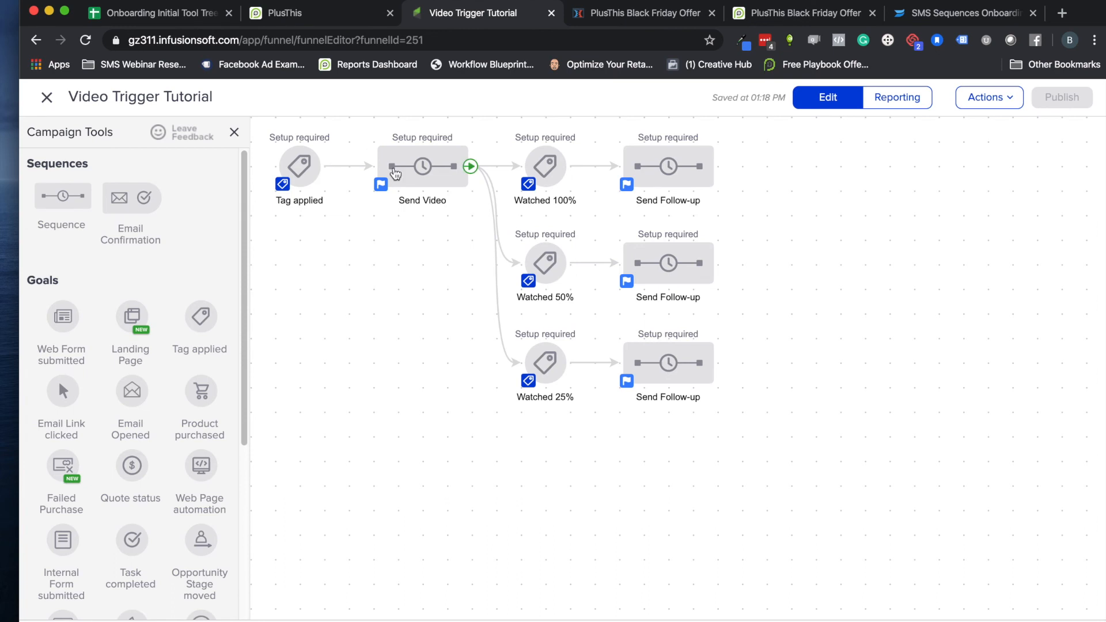
{"action": "double_click", "coordinate": [425, 163]}
{"action": "left_click", "coordinate": [422, 191]}
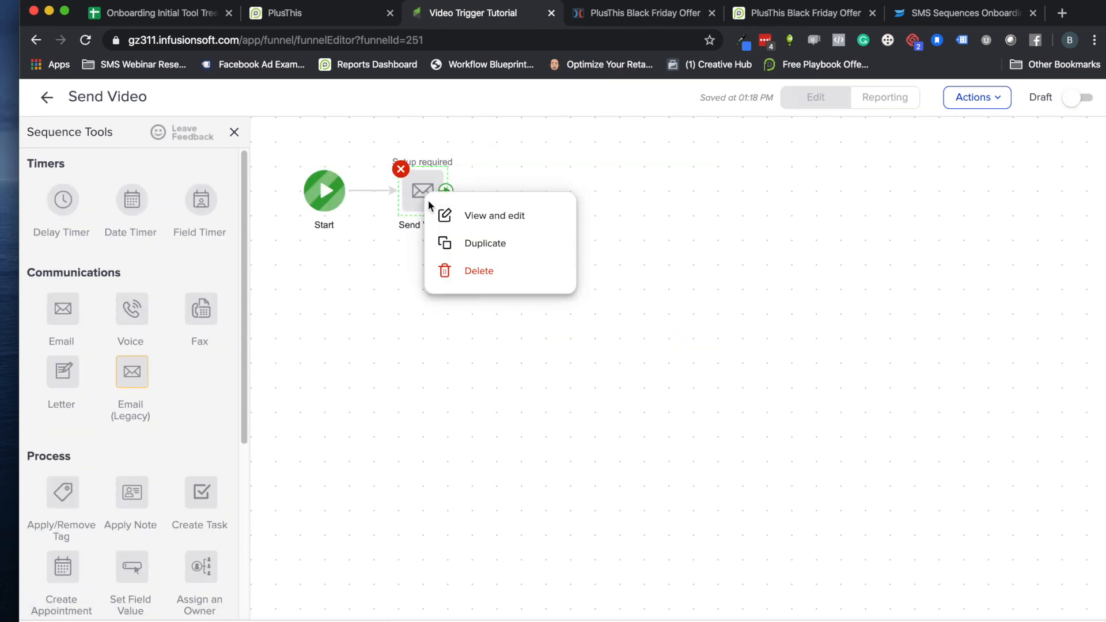
{"action": "left_click", "coordinate": [477, 215]}
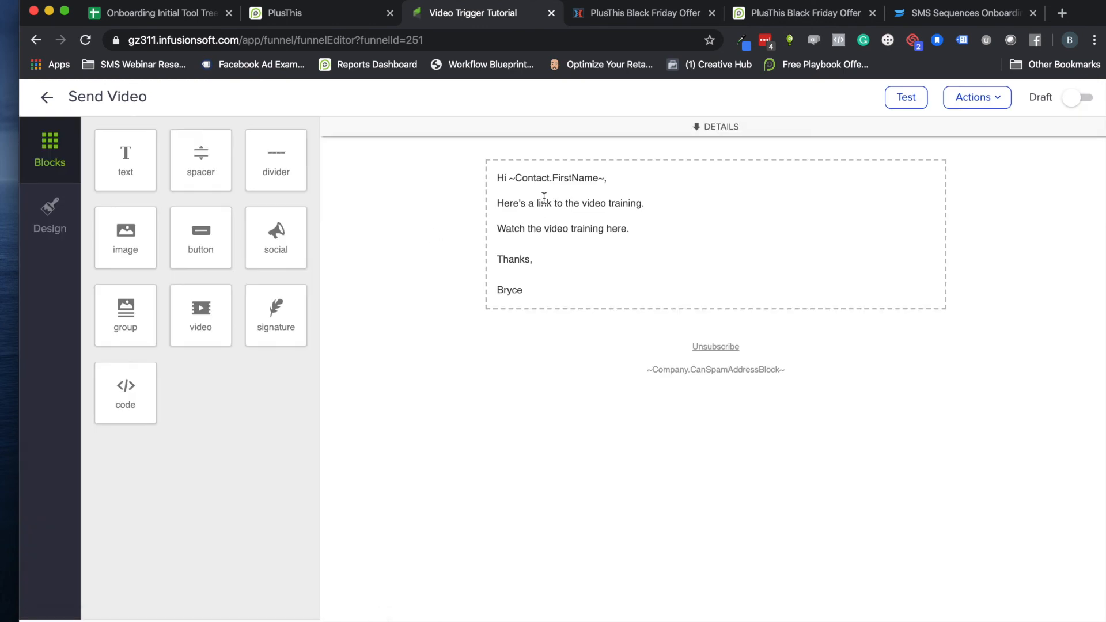
- Paste the copied link on a new line beneath "Here's a link to the video training." in the email body
{"action": "left_click", "coordinate": [649, 200]}
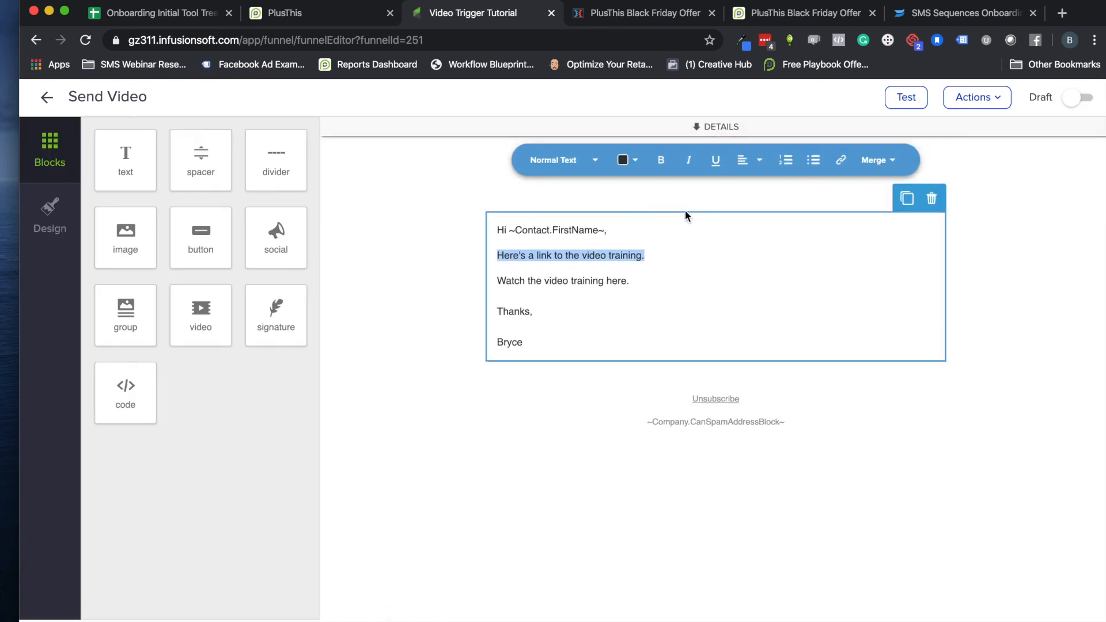
{"action": "left_click", "coordinate": [666, 263]}
{"action": "left_click", "coordinate": [658, 256]}
{"action": "key", "text": "shift+Return"}
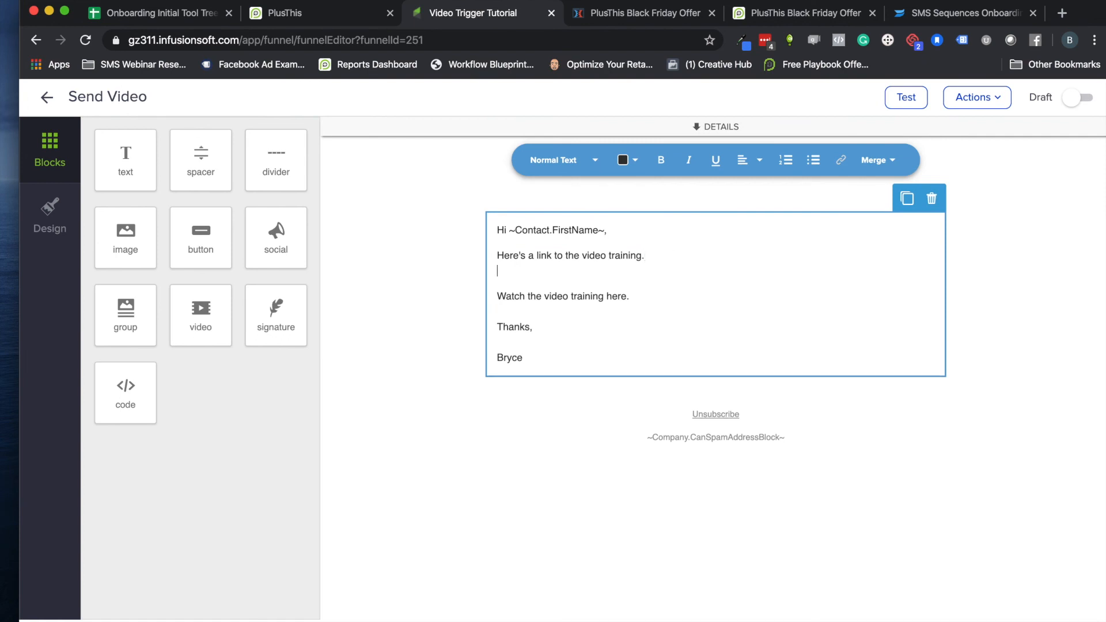
{"action": "key", "text": "ctrl+v"}
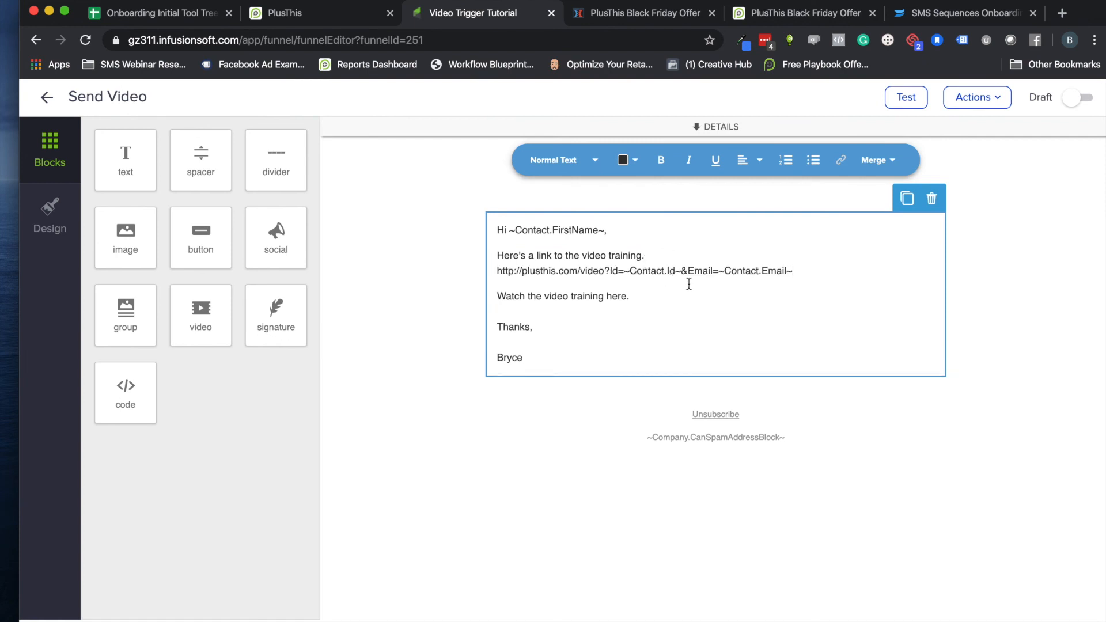
- Hyperlink the sentence "Here's a link to the video training." to the copied PlusThis URL and return to the campaign overview
{"action": "left_click_drag", "start_coordinate": [659, 254], "coordinate": [600, 254]}
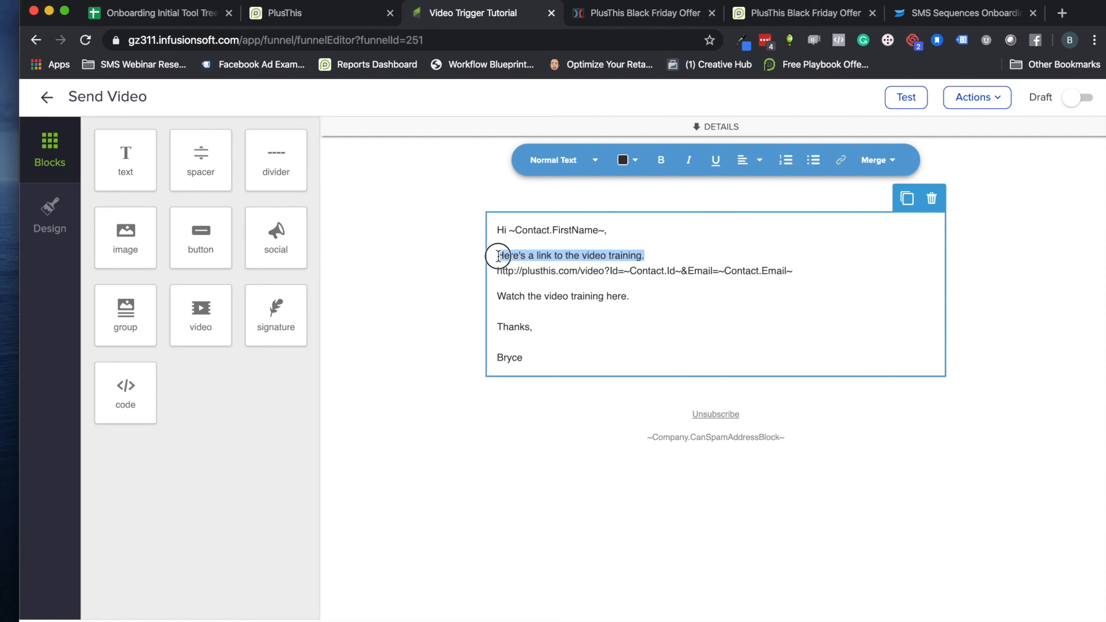
{"action": "left_click", "coordinate": [840, 160]}
{"action": "left_click", "coordinate": [862, 222]}
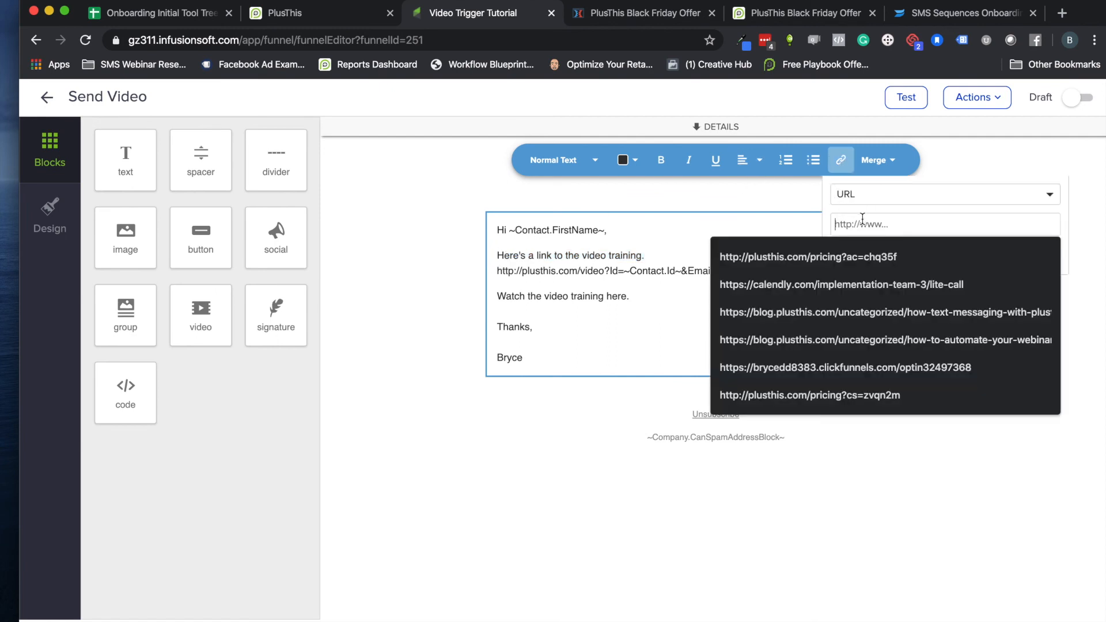
{"action": "key", "text": "super+v"}
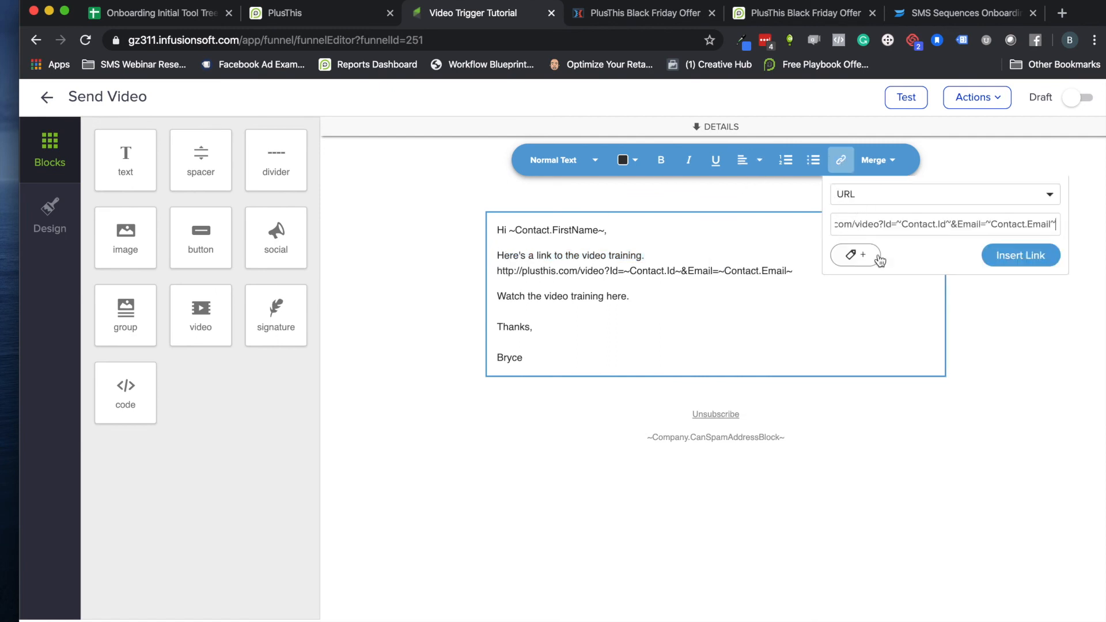
{"action": "left_click", "coordinate": [978, 262]}
{"action": "left_click", "coordinate": [720, 297]}
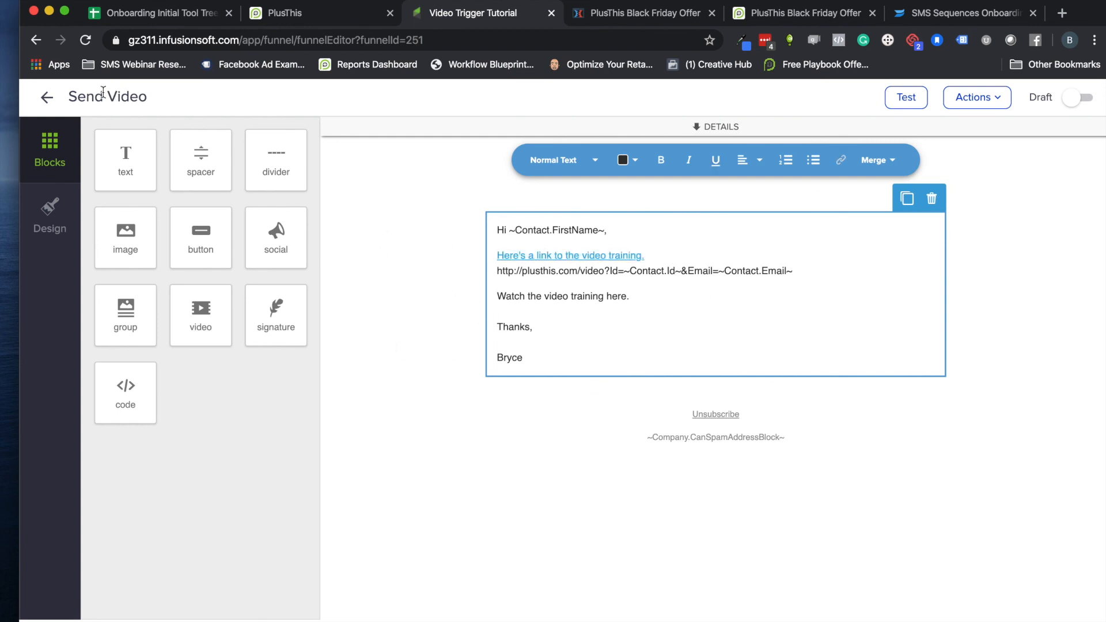
{"action": "left_click", "coordinate": [47, 97]}
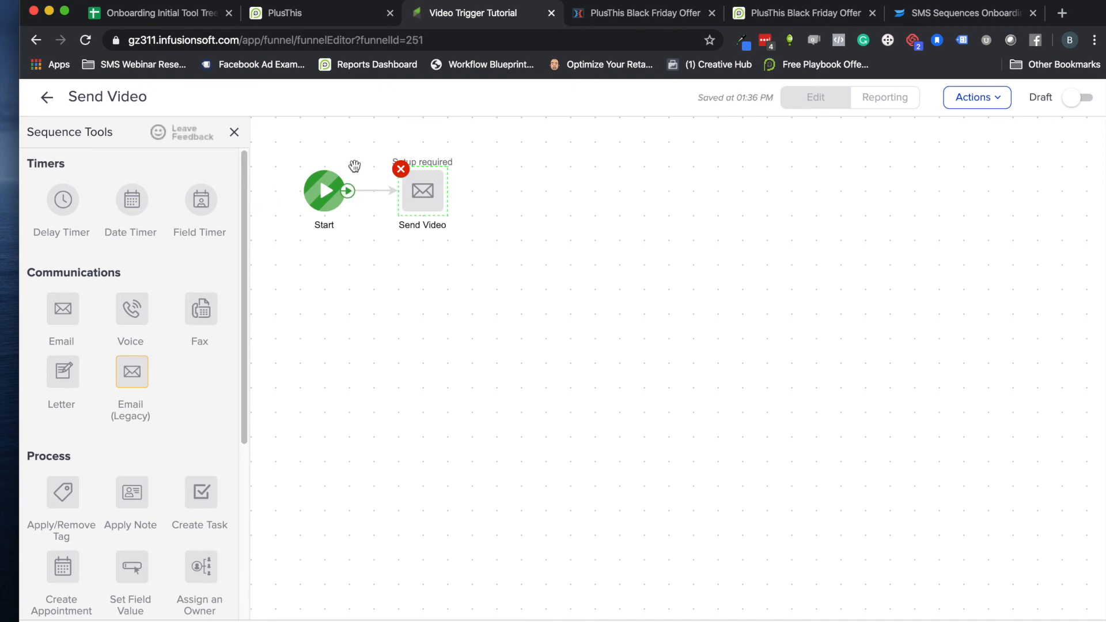
{"action": "left_click", "coordinate": [47, 97]}
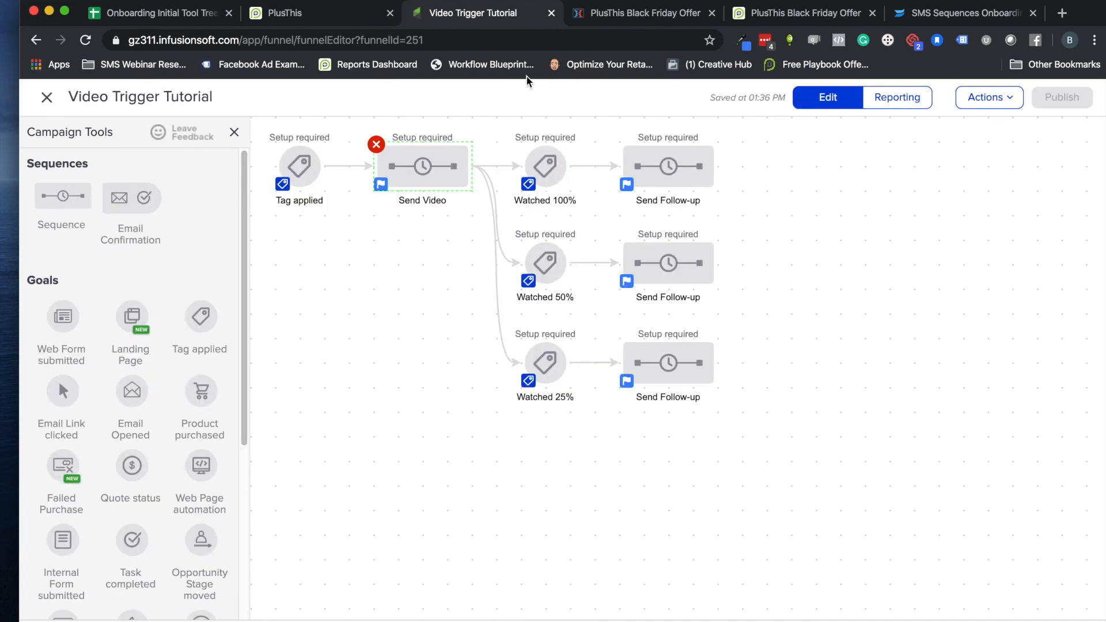
- Reopen the PlusThis Video Triggers tool for editing to review its tag times, and return to the Infusionsoft campaign to compare its watch goals
{"action": "left_click", "coordinate": [316, 16]}
{"action": "scroll", "coordinate": [706, 195], "scroll_direction": "up", "scroll_amount": 15}
{"action": "left_click", "coordinate": [862, 202]}
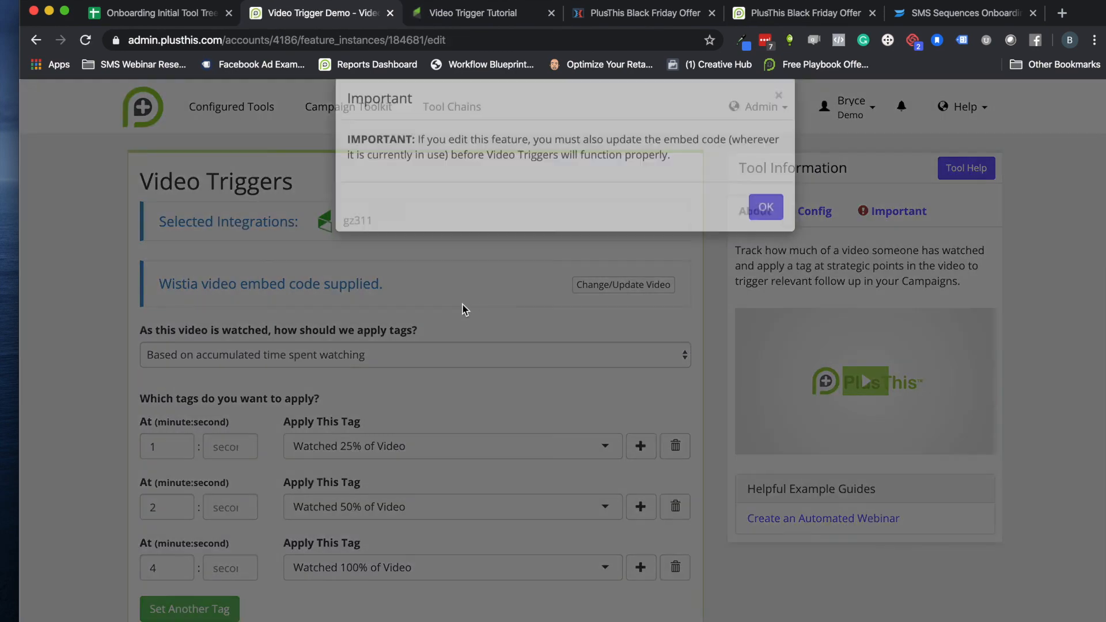
{"action": "left_click", "coordinate": [766, 231]}
{"action": "scroll", "coordinate": [591, 282], "scroll_direction": "down", "scroll_amount": 4}
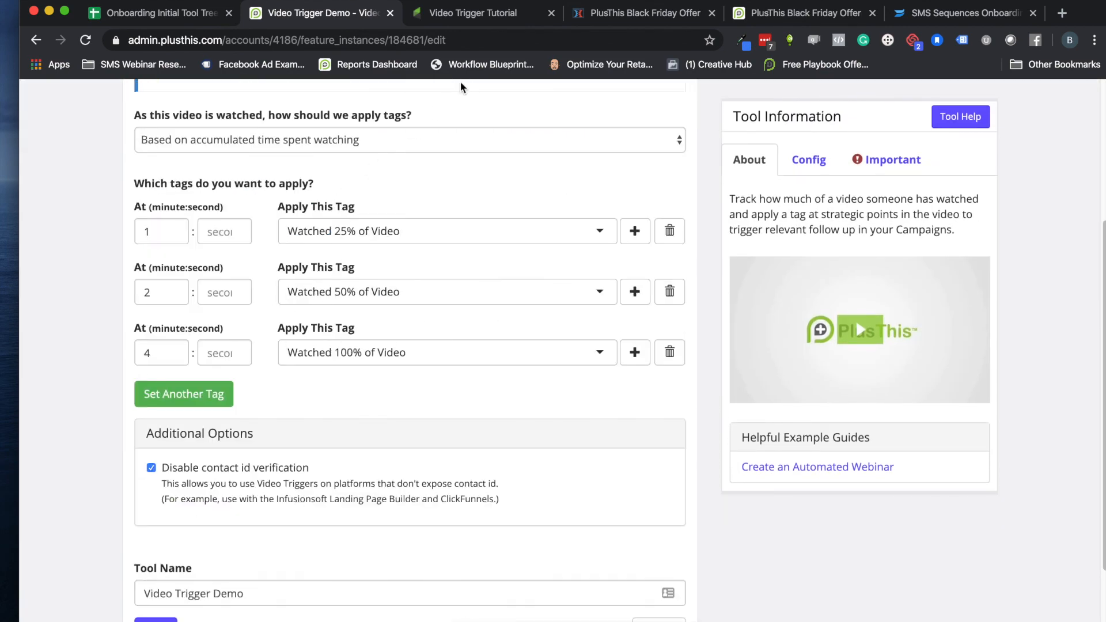
{"action": "left_click", "coordinate": [447, 16]}
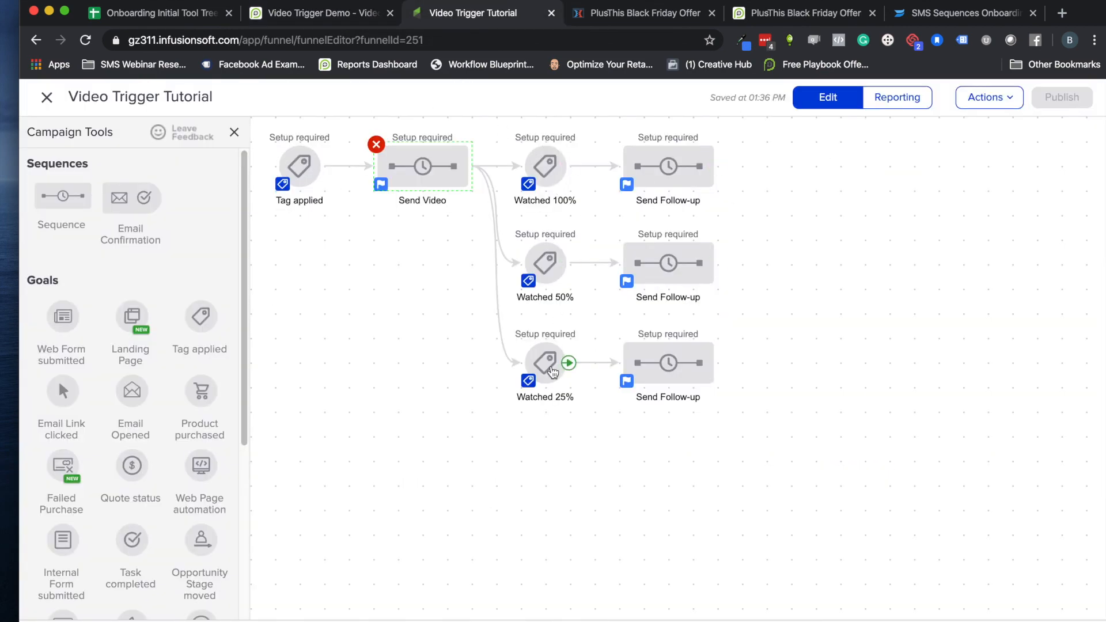
{"action": "left_click", "coordinate": [421, 397]}
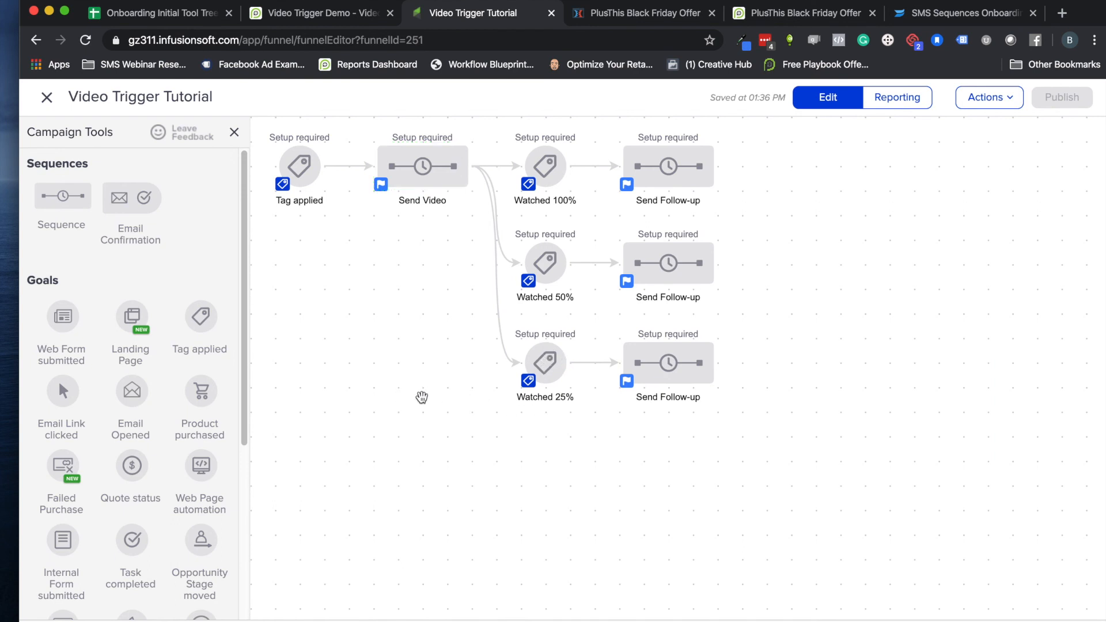